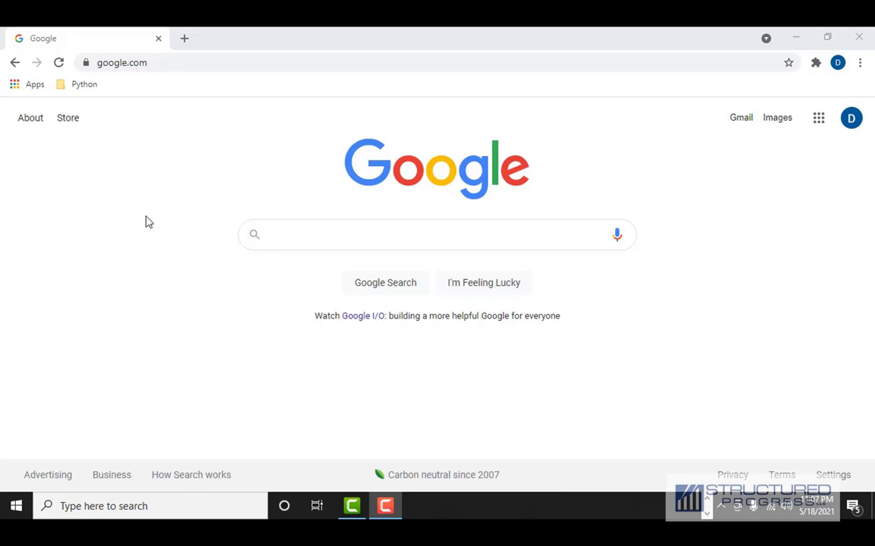
- Sign in at portal.3xlogic.com/signin and launch Intelli-M Access from the Launchpad
{"action": "left_click", "coordinate": [140, 64]}
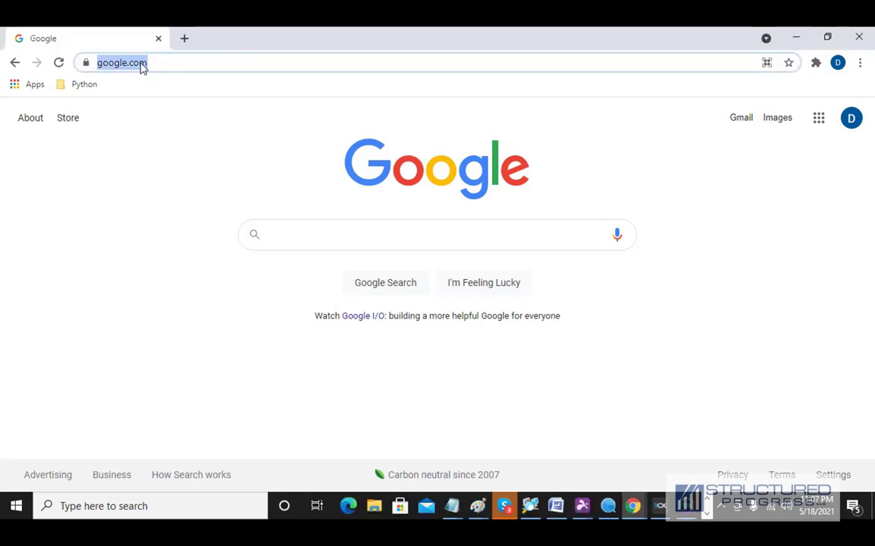
{"action": "type", "text": "https://portal.3xlogic.com/signin"}
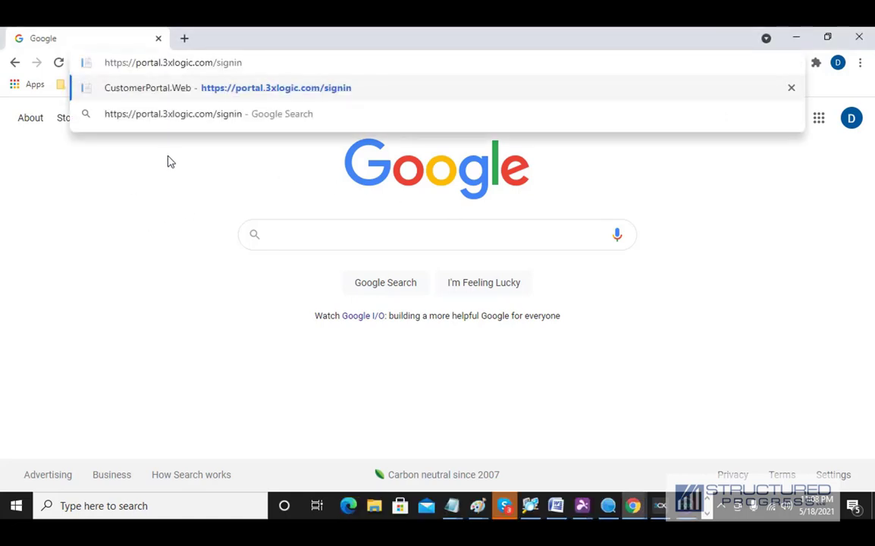
{"action": "key", "text": "Return"}
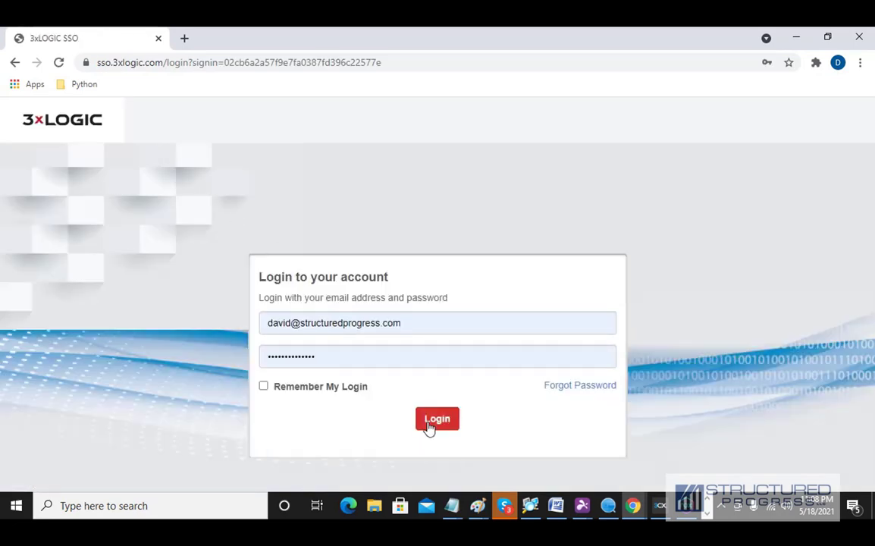
{"action": "left_click", "coordinate": [429, 426]}
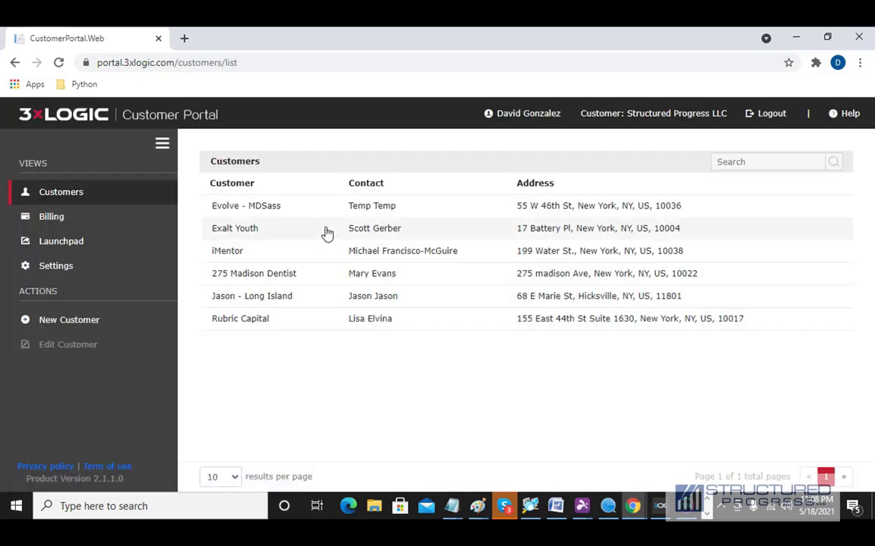
{"action": "left_click", "coordinate": [61, 250]}
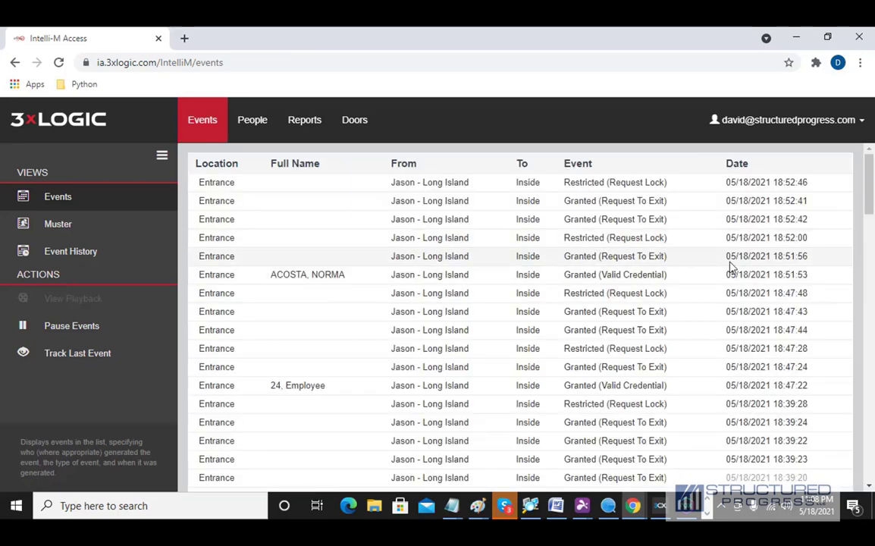
- Scroll through the recent entrance events, then switch to the People page
{"action": "left_click_drag", "start_coordinate": [870, 190], "coordinate": [869, 292]}
{"action": "scroll", "coordinate": [252, 261], "scroll_direction": "up", "scroll_amount": 10}
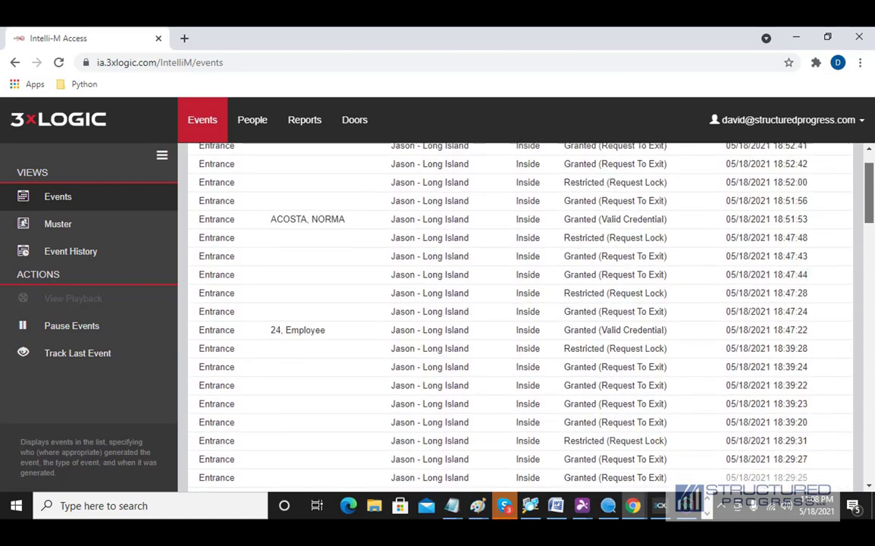
{"action": "left_click", "coordinate": [257, 128]}
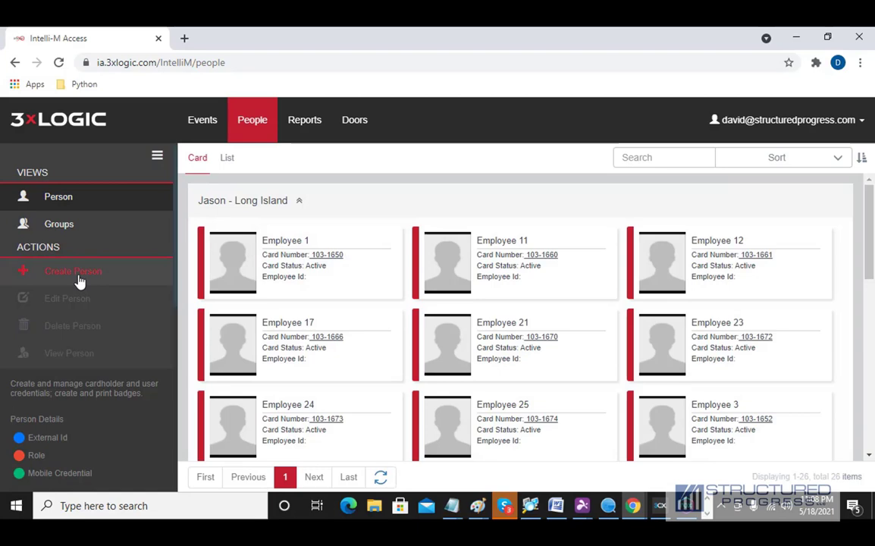
- Start a new person with first name First and last name Last, showing the Groups options
{"action": "left_click", "coordinate": [73, 271]}
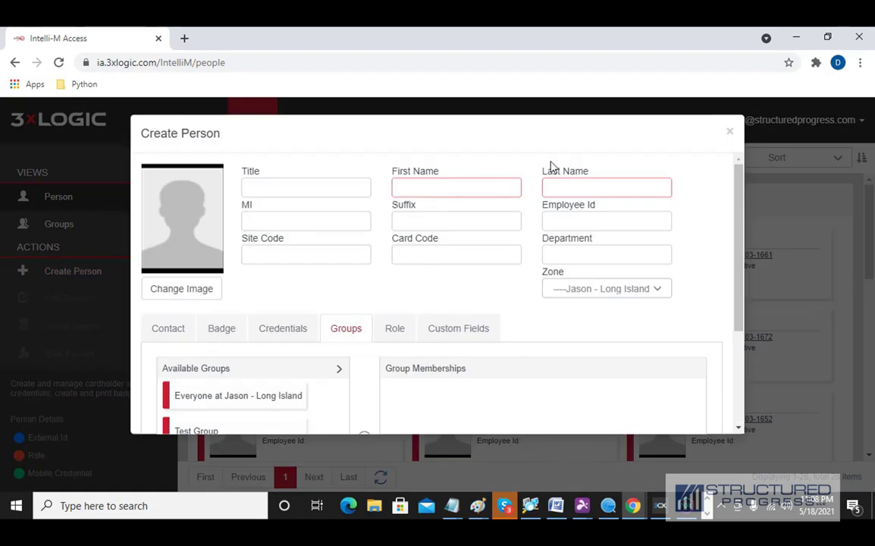
{"action": "left_click", "coordinate": [465, 190]}
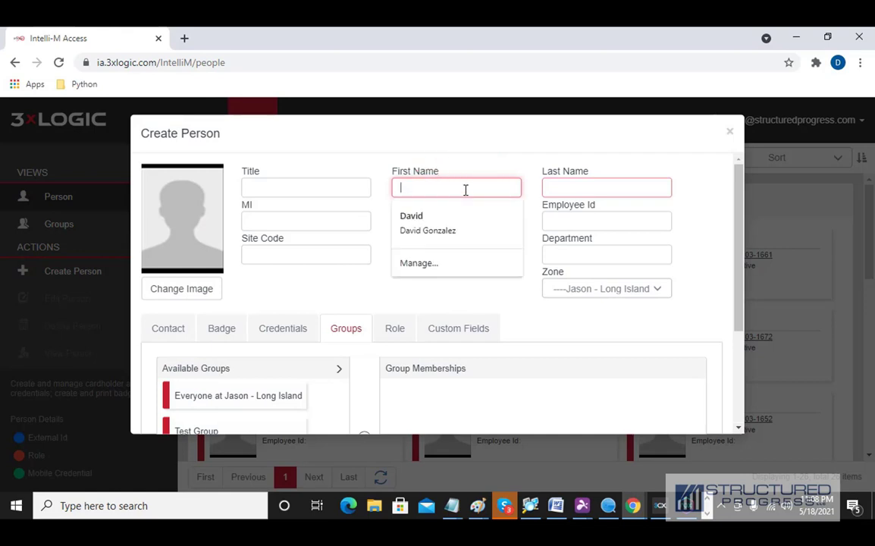
{"action": "type", "text": "Fir"}
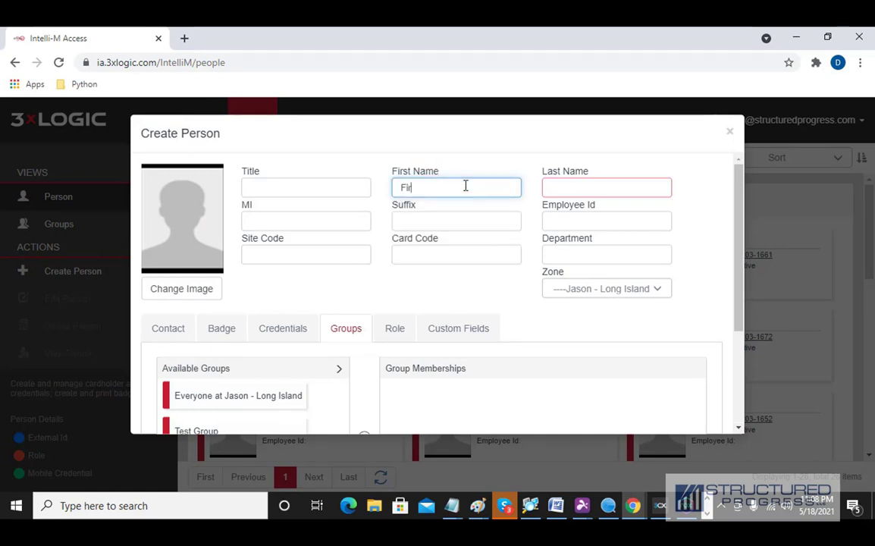
{"action": "type", "text": "st"}
{"action": "key", "text": "Tab"}
{"action": "type", "text": "L"}
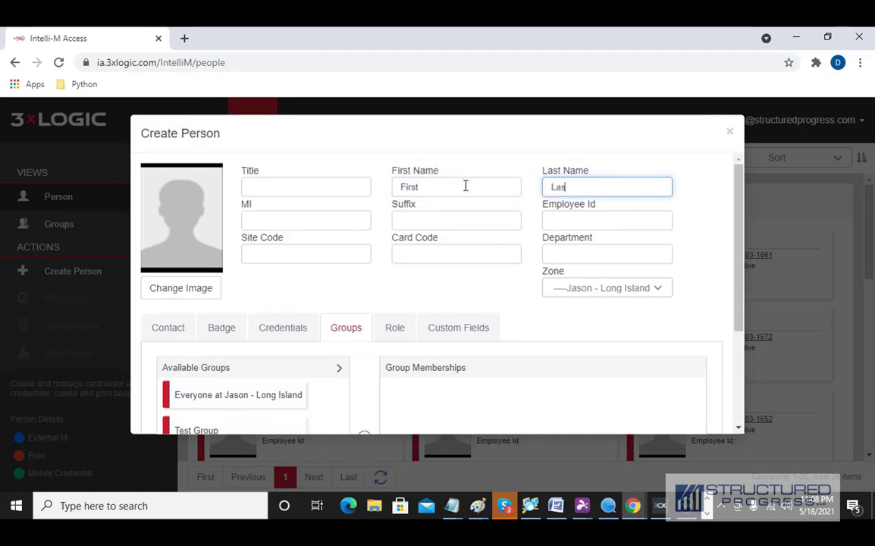
{"action": "left_click", "coordinate": [357, 332]}
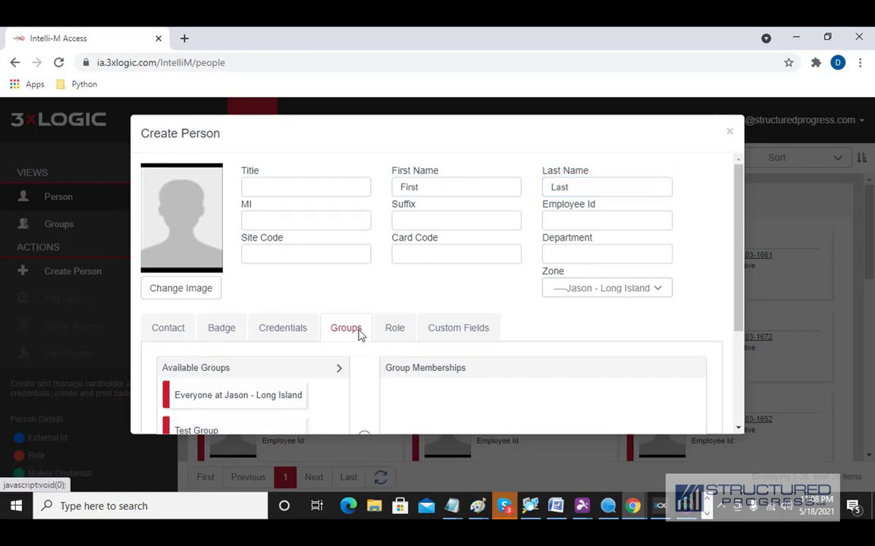
{"action": "scroll", "coordinate": [306, 367], "scroll_direction": "down", "scroll_amount": 3}
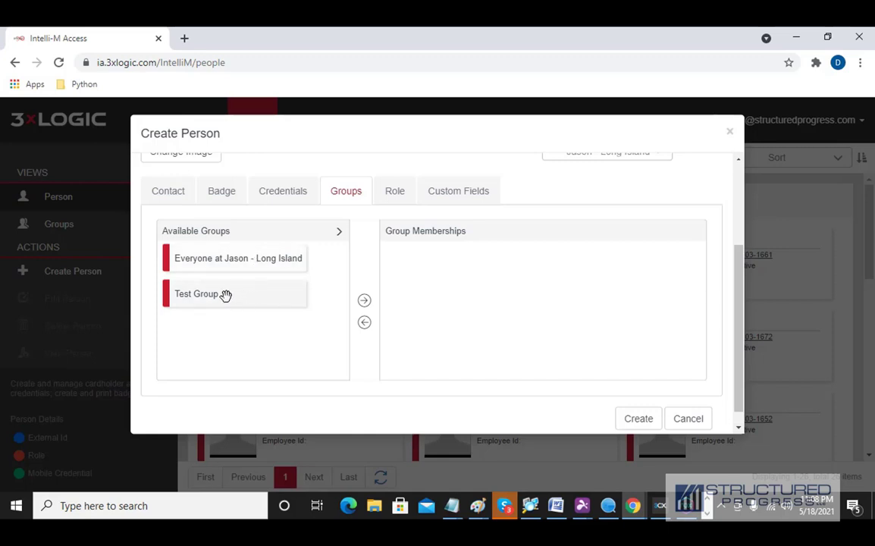
- Add Test Group to the new person's memberships and list the available roles
{"action": "left_click", "coordinate": [225, 296]}
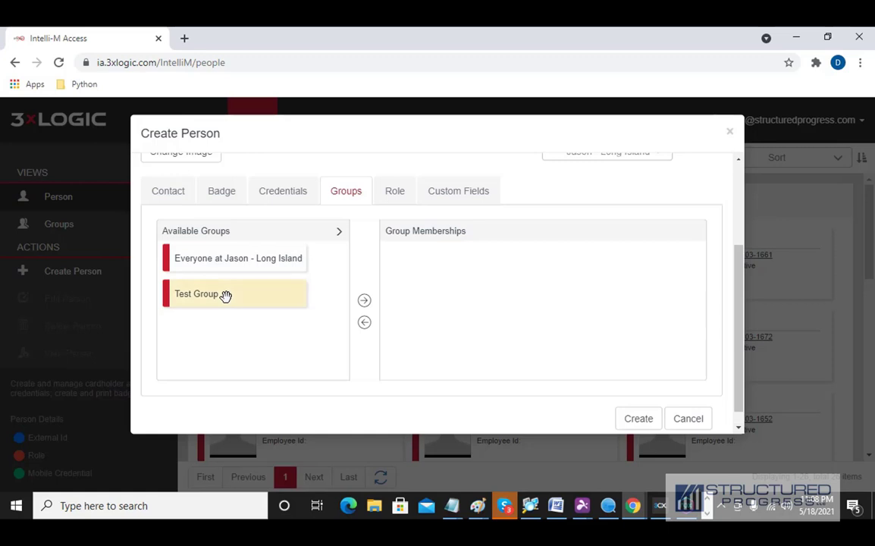
{"action": "left_click", "coordinate": [365, 302]}
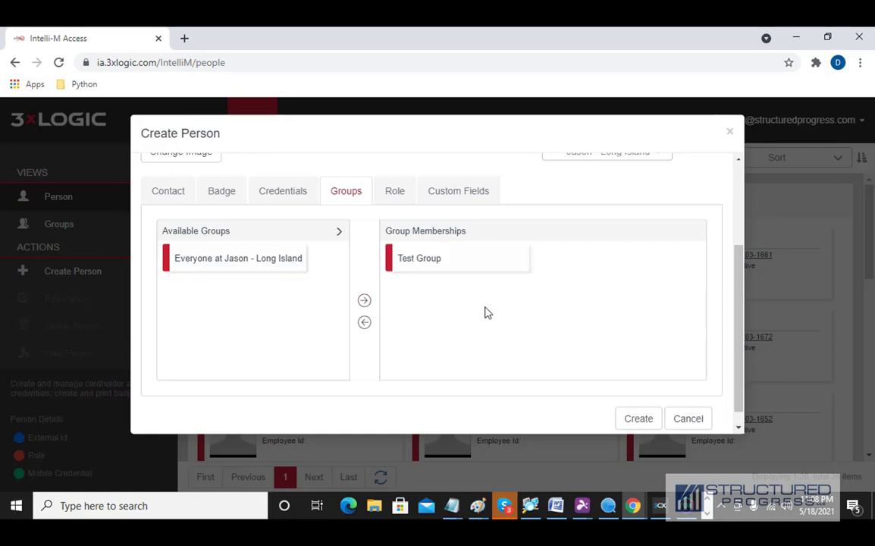
{"action": "left_click", "coordinate": [392, 197]}
{"action": "left_click", "coordinate": [272, 238]}
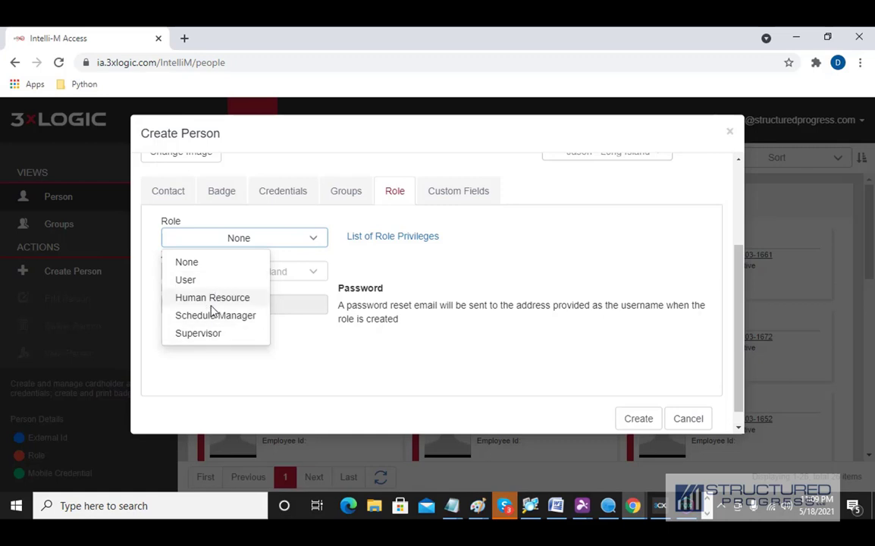
- Assign the Supervisor role, enter the person's login e-mail address, and view Credentials
{"action": "left_click", "coordinate": [199, 333]}
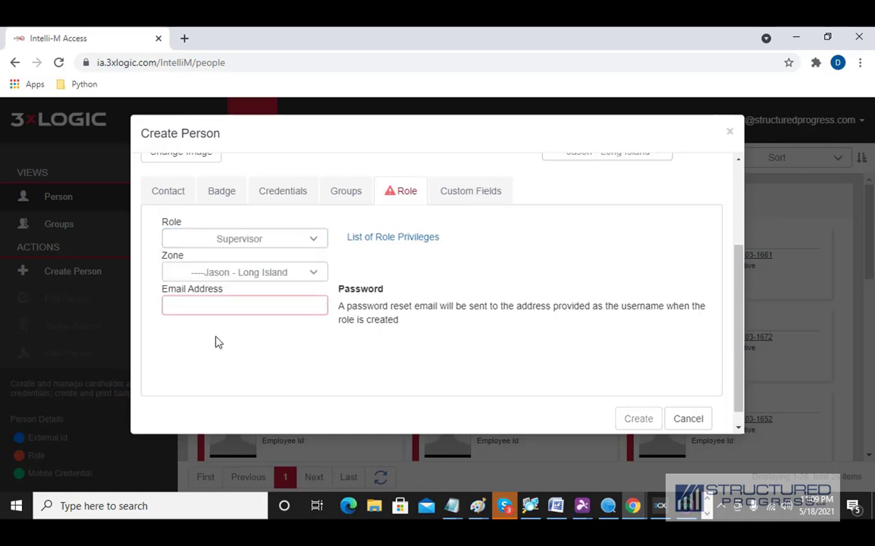
{"action": "left_click", "coordinate": [212, 311]}
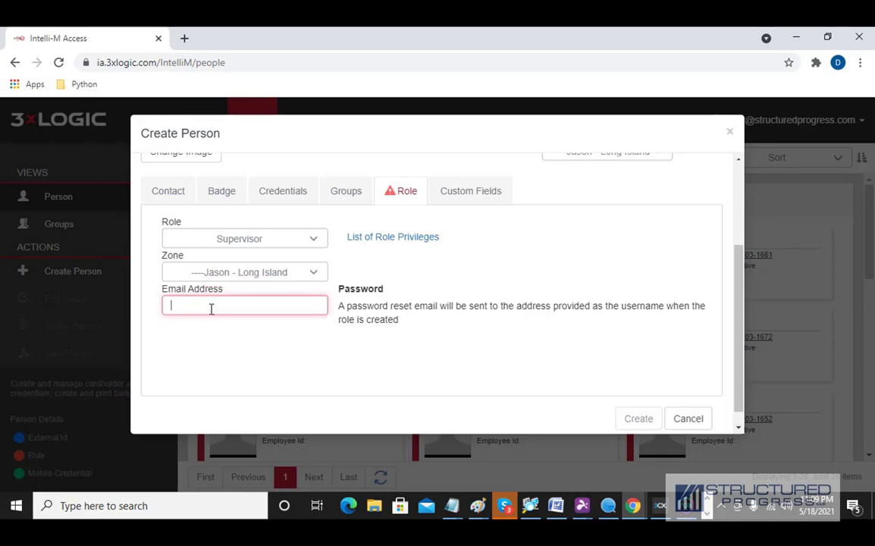
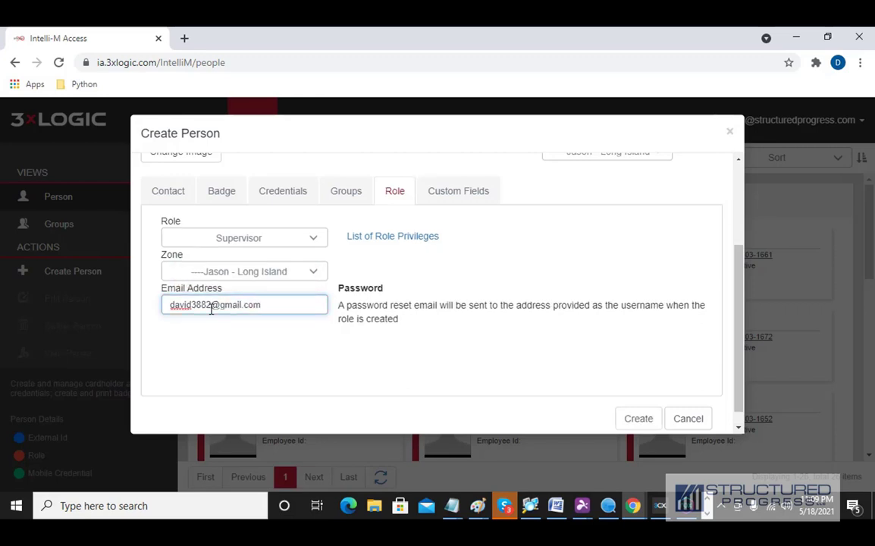
{"action": "left_click", "coordinate": [267, 199]}
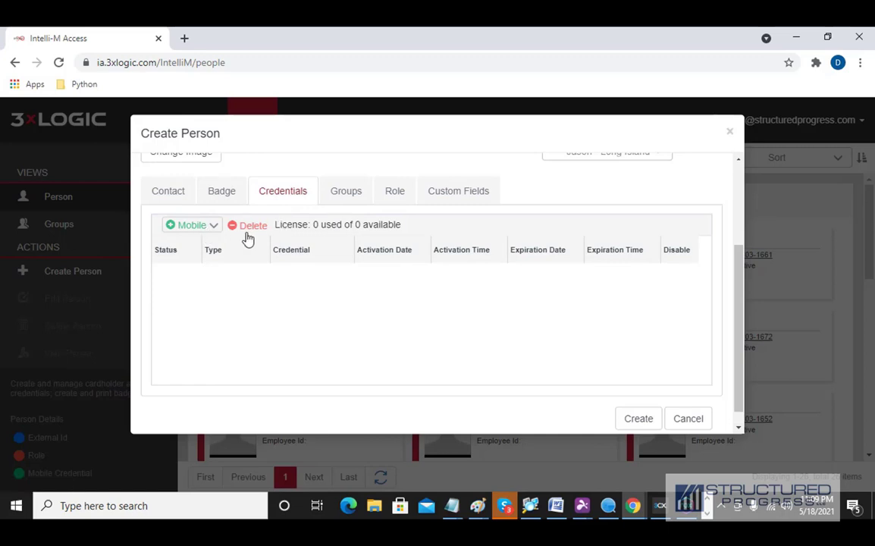
- Add a blank badge on the Badge tab, then delete it so no badges remain
{"action": "left_click_drag", "start_coordinate": [278, 224], "coordinate": [399, 224]}
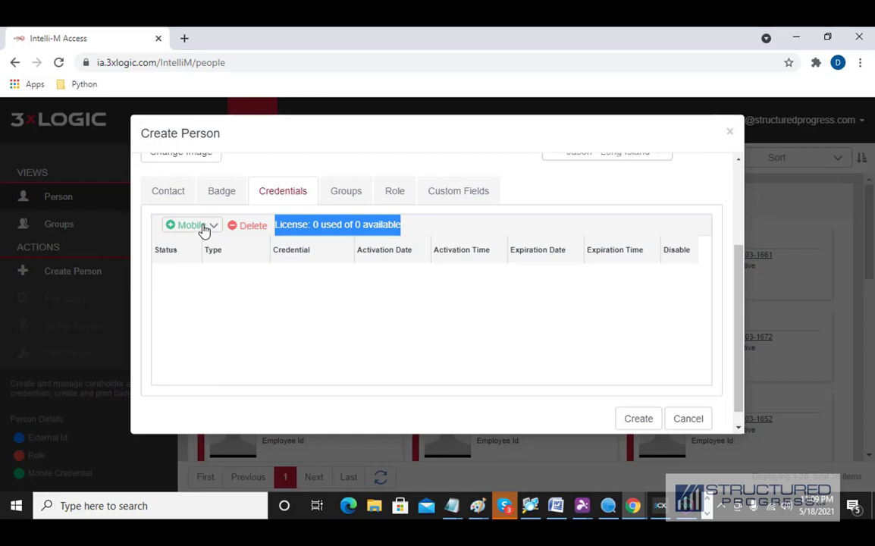
{"action": "left_click", "coordinate": [221, 195]}
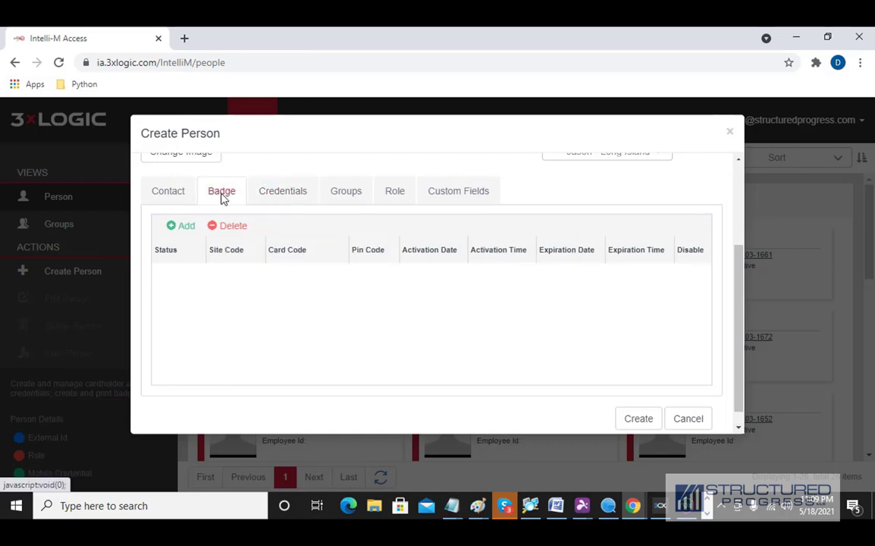
{"action": "left_click", "coordinate": [187, 226]}
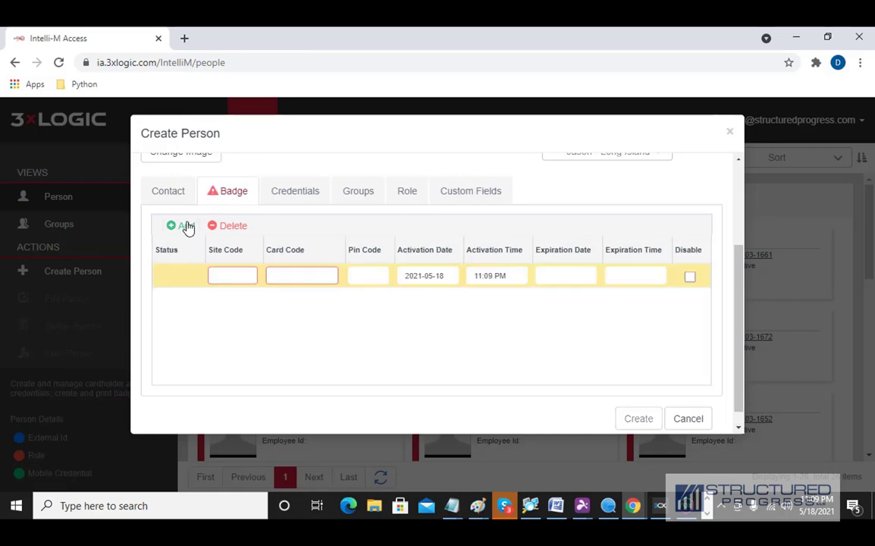
{"action": "left_click", "coordinate": [222, 278]}
{"action": "left_click", "coordinate": [214, 226]}
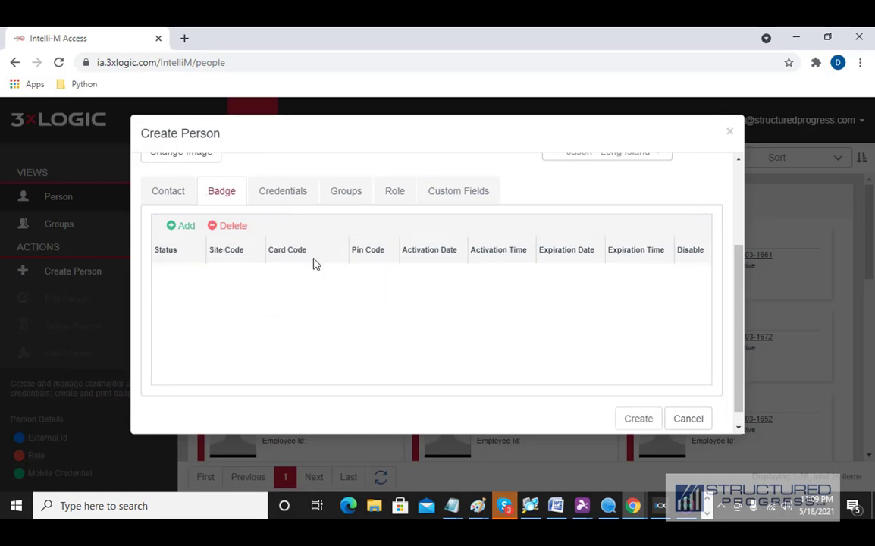
{"action": "scroll", "coordinate": [283, 273], "scroll_direction": "up", "scroll_amount": 2}
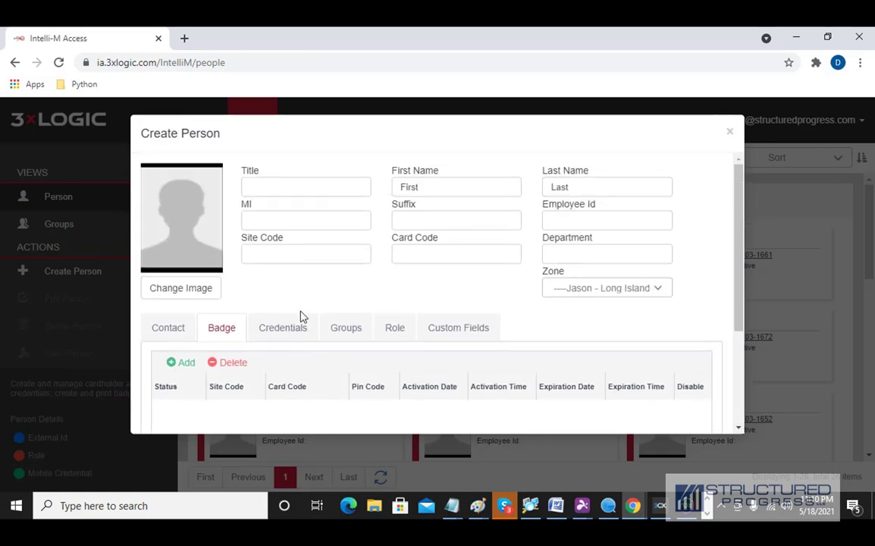
- Keep Supervisor as the role on the Role tab and create the person record
{"action": "scroll", "coordinate": [301, 316], "scroll_direction": "down", "scroll_amount": 2}
{"action": "left_click", "coordinate": [381, 188]}
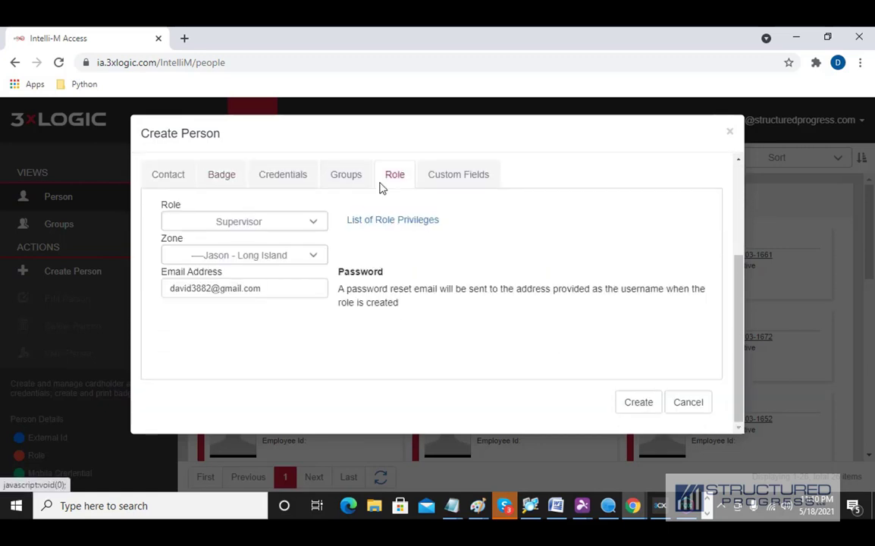
{"action": "left_click", "coordinate": [293, 228]}
{"action": "left_click", "coordinate": [293, 228]}
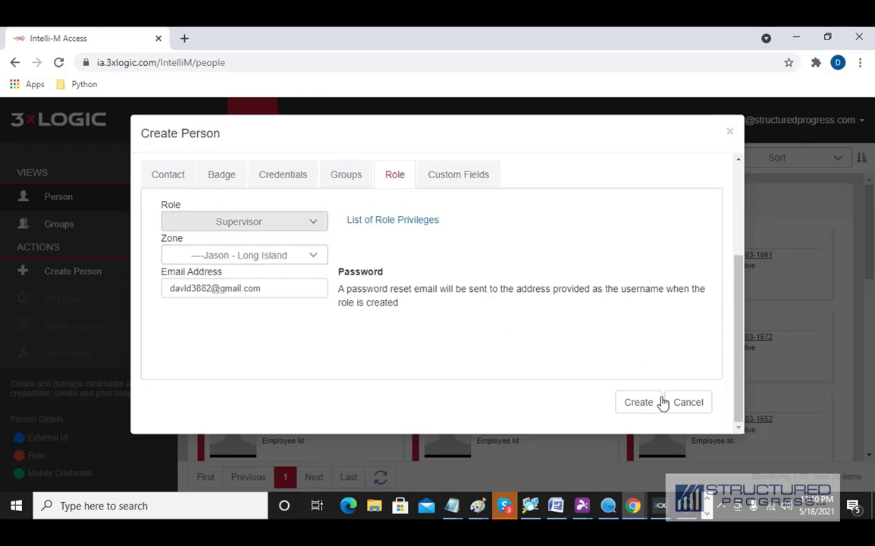
{"action": "left_click", "coordinate": [646, 403]}
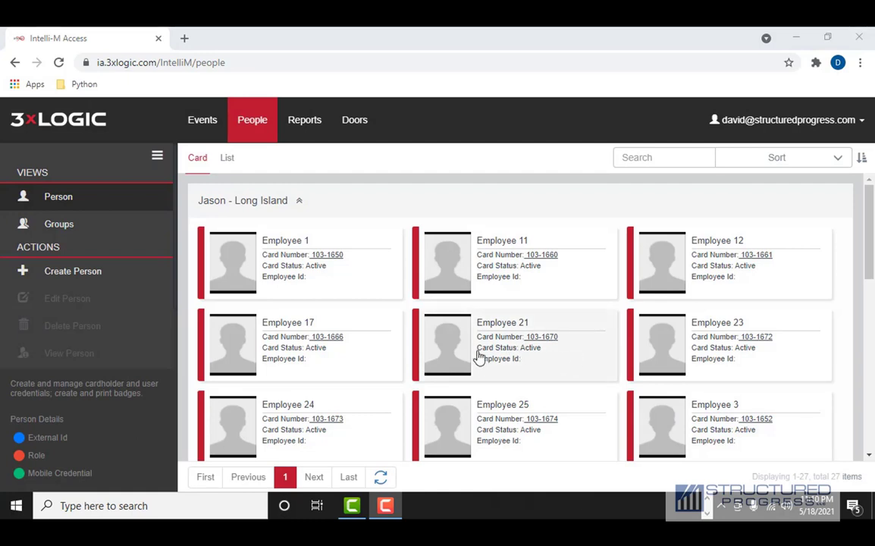
- Search the people list for 'fir' and open First Last for editing
{"action": "left_click", "coordinate": [70, 201]}
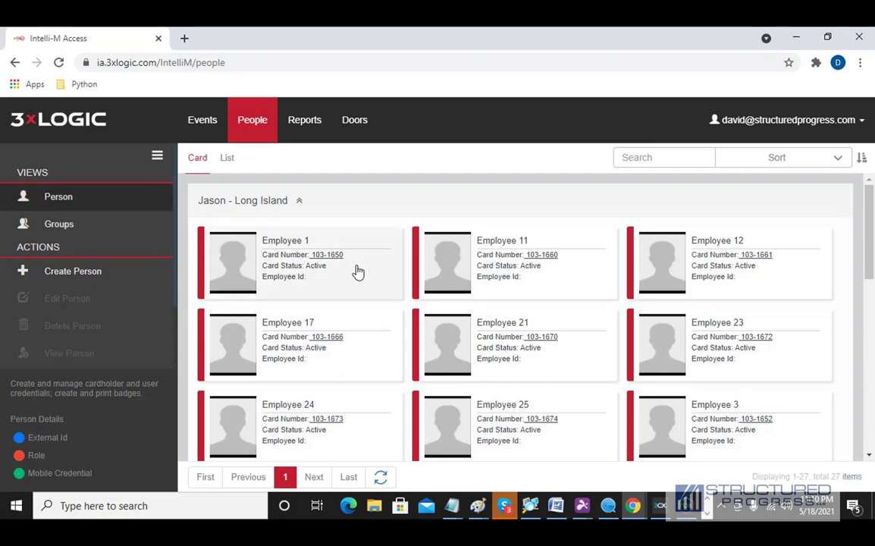
{"action": "scroll", "coordinate": [357, 272], "scroll_direction": "down", "scroll_amount": 10}
{"action": "scroll", "coordinate": [501, 378], "scroll_direction": "up", "scroll_amount": 3}
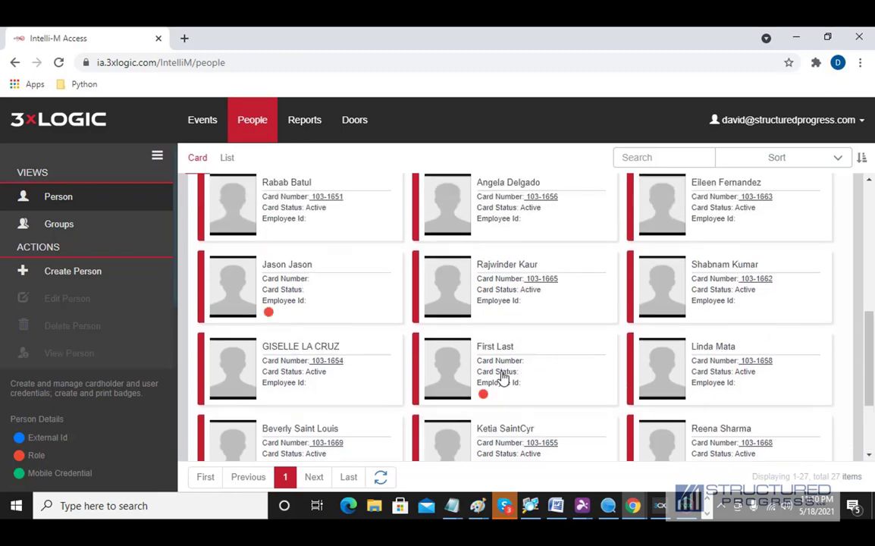
{"action": "scroll", "coordinate": [500, 379], "scroll_direction": "up", "scroll_amount": 10}
{"action": "left_click", "coordinate": [680, 154]}
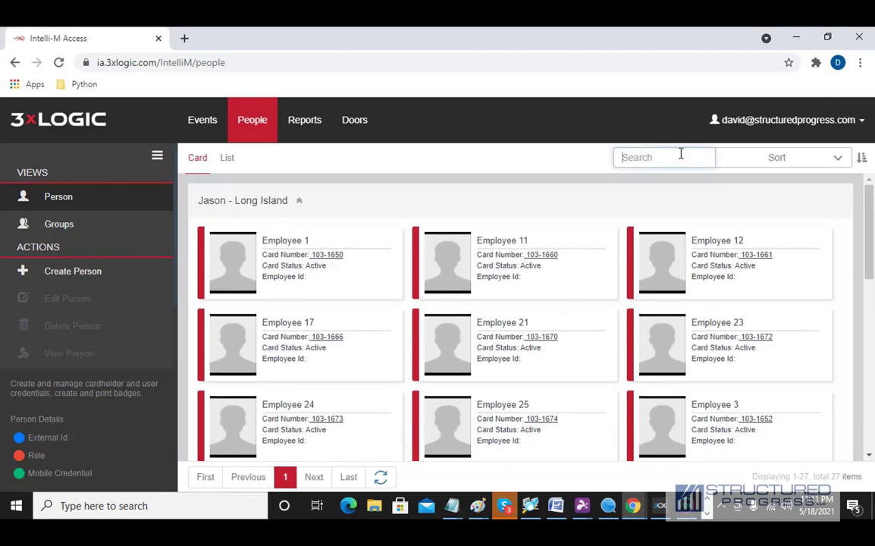
{"action": "type", "text": "first"}
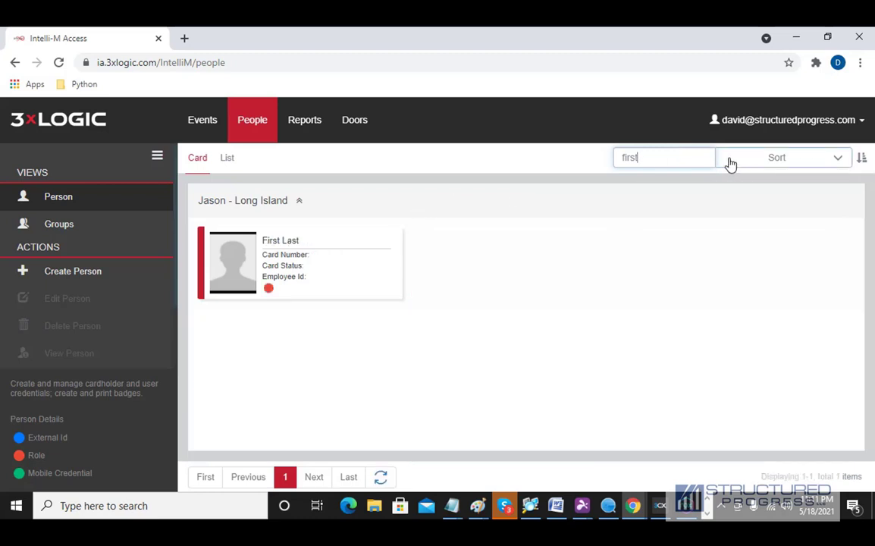
{"action": "double_click", "coordinate": [271, 259]}
- Change the first name to Last and the last name to First
{"action": "left_click", "coordinate": [461, 184]}
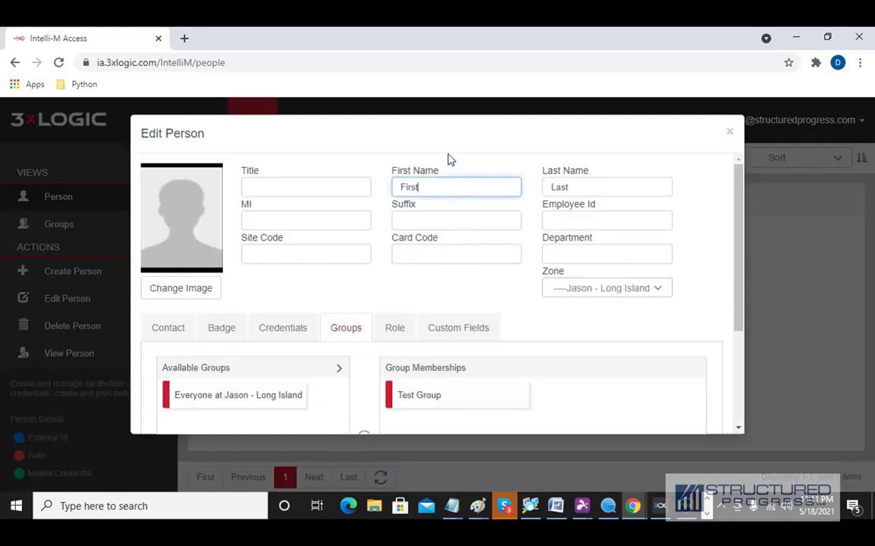
{"action": "key", "text": "BackSpace"}
{"action": "key", "text": "BackSpace"}
{"action": "key", "text": "BackSpace"}
{"action": "key", "text": "BackSpace"}
{"action": "type", "text": "La"}
{"action": "key", "text": "Tab"}
{"action": "type", "text": "F"}
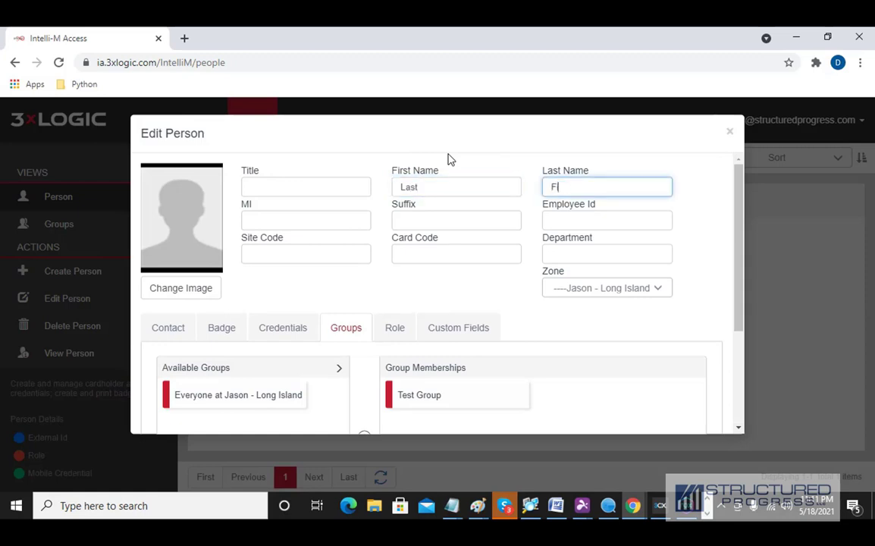
{"action": "scroll", "coordinate": [630, 301], "scroll_direction": "down", "scroll_amount": 2}
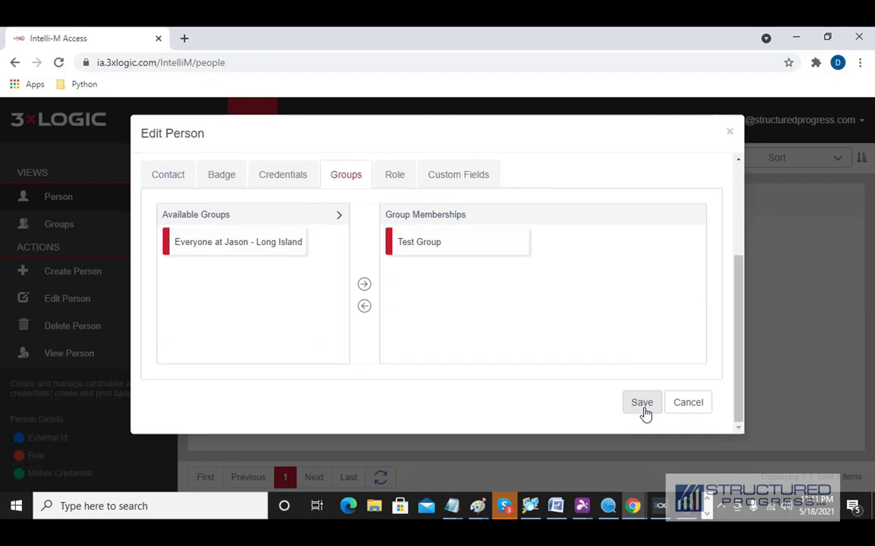
- Save the renamed Last First person, delete that person, and go to the Doors page
{"action": "left_click", "coordinate": [642, 404]}
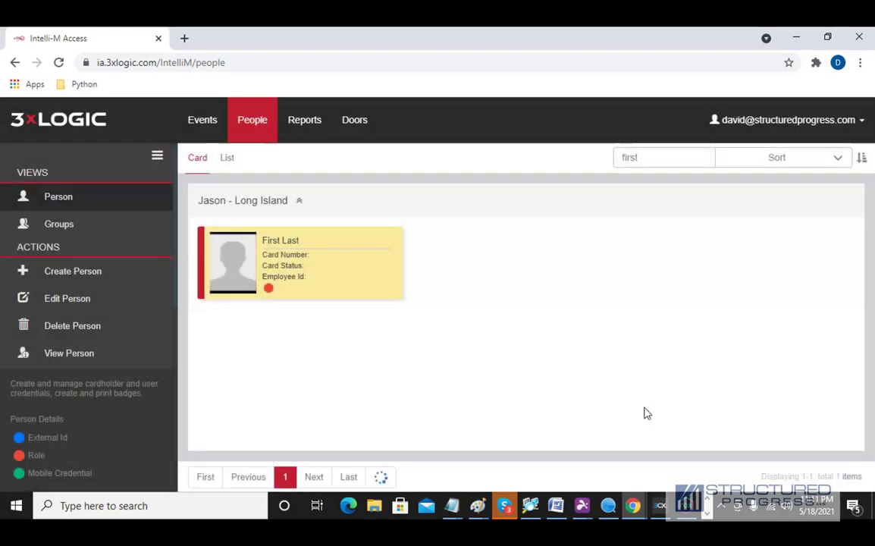
{"action": "right_click", "coordinate": [343, 266]}
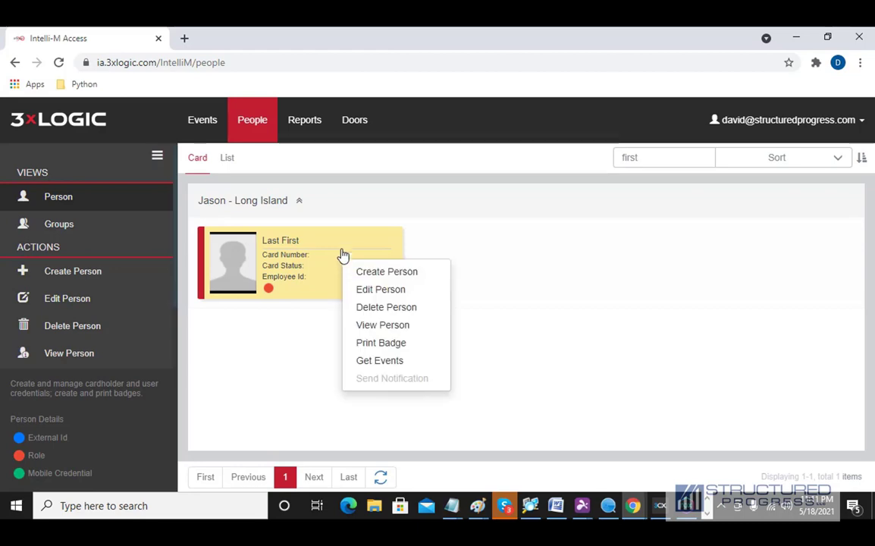
{"action": "left_click", "coordinate": [401, 308]}
{"action": "left_click", "coordinate": [407, 316]}
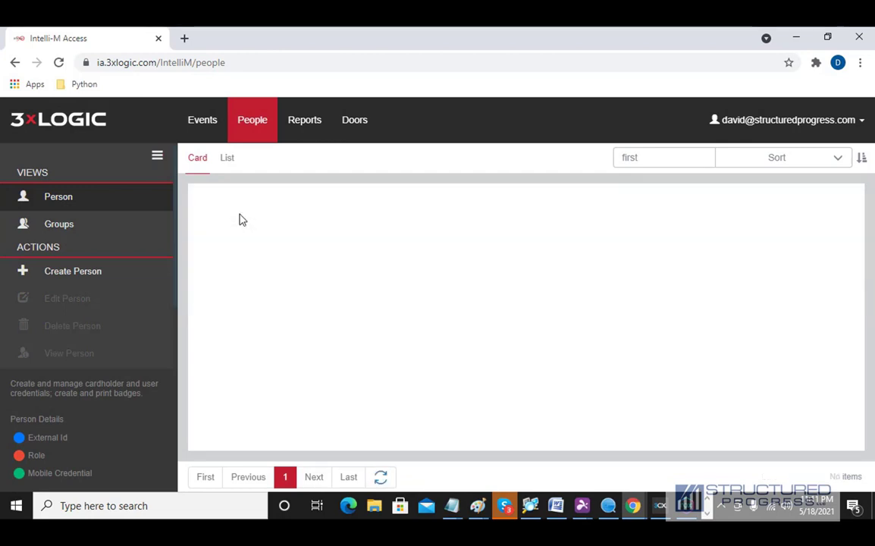
{"action": "left_click", "coordinate": [343, 133]}
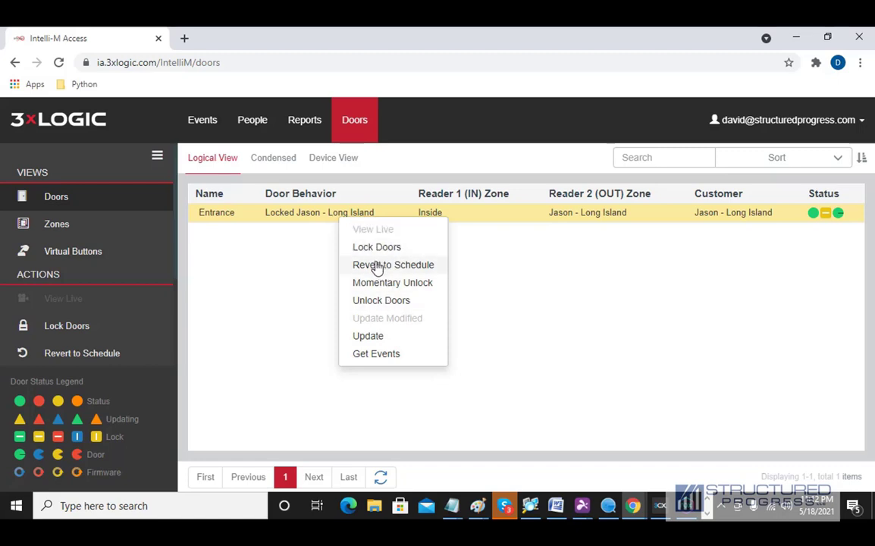
- Close the Entrance door's lock menu without changes and go back to the People page
{"action": "left_click", "coordinate": [474, 275]}
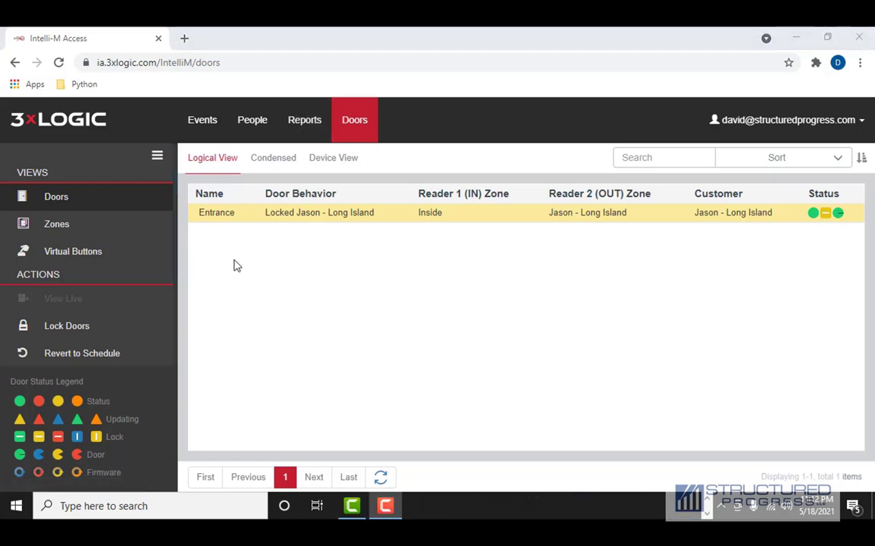
{"action": "left_click", "coordinate": [244, 121]}
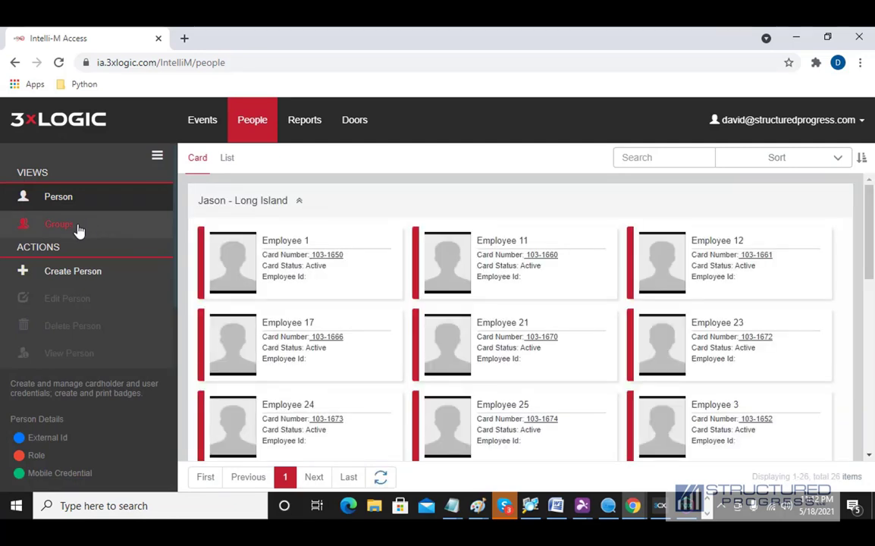
- Create and save a new group named 'Maintenance' from the Groups view
{"action": "left_click", "coordinate": [49, 229]}
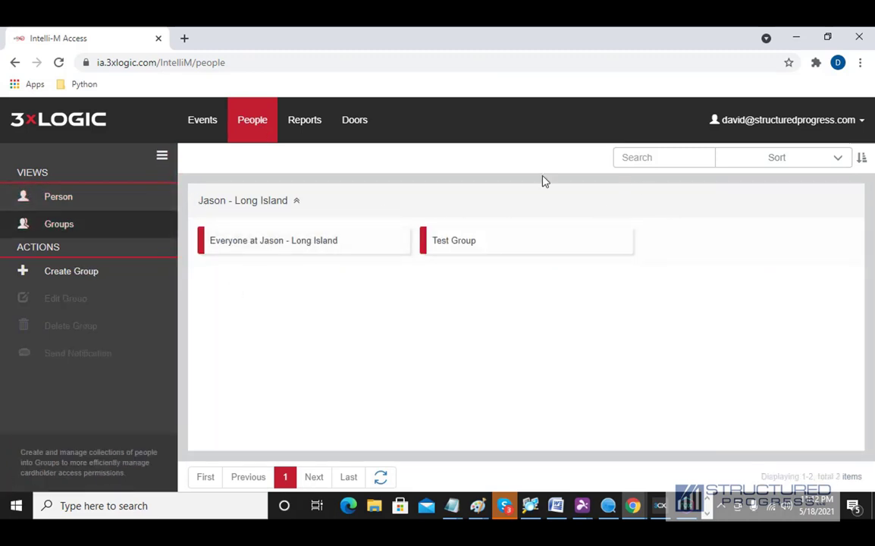
{"action": "left_click", "coordinate": [72, 273]}
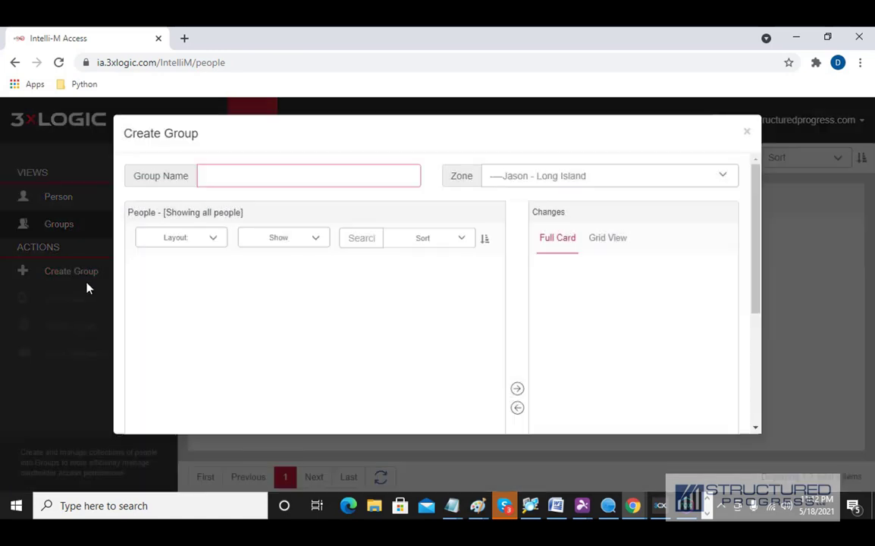
{"action": "left_click", "coordinate": [246, 183]}
{"action": "type", "text": "Maintend"}
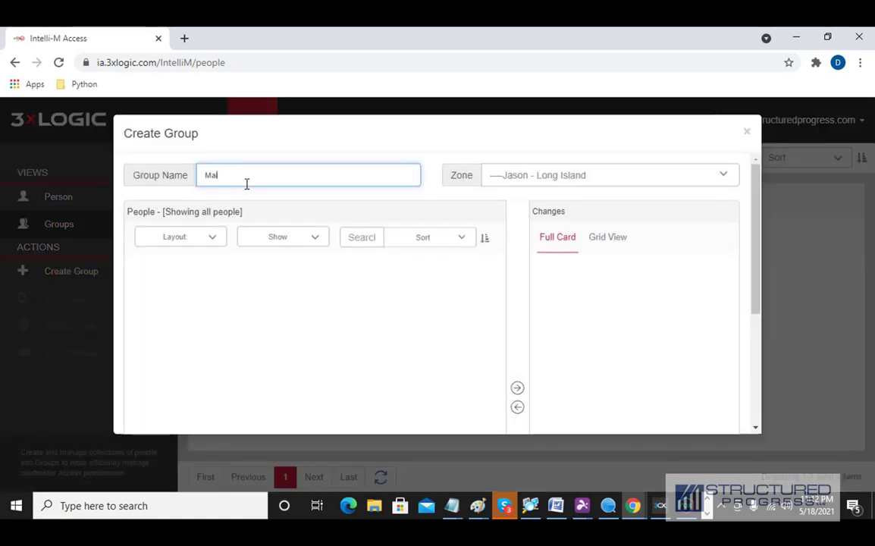
{"action": "key", "text": "BackSpace"}
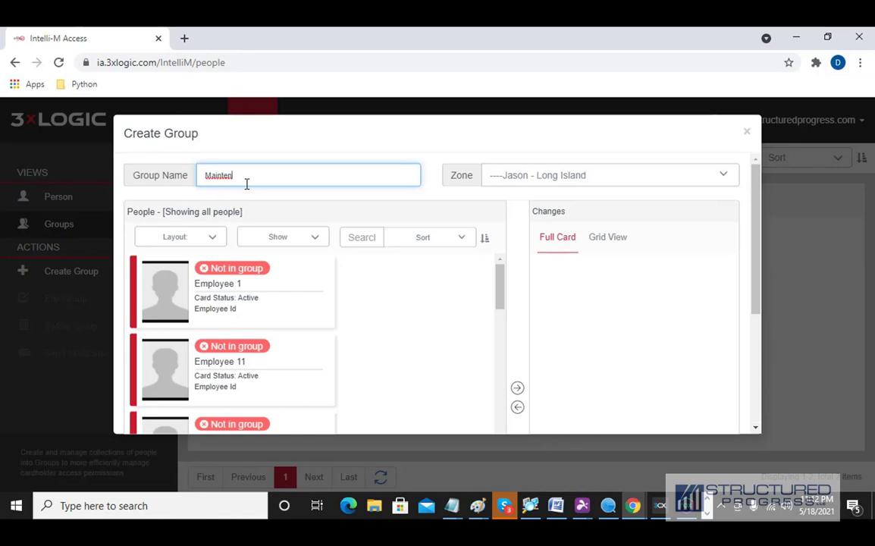
{"action": "type", "text": "ance"}
{"action": "scroll", "coordinate": [767, 297], "scroll_direction": "down", "scroll_amount": 5}
{"action": "left_click", "coordinate": [668, 415]}
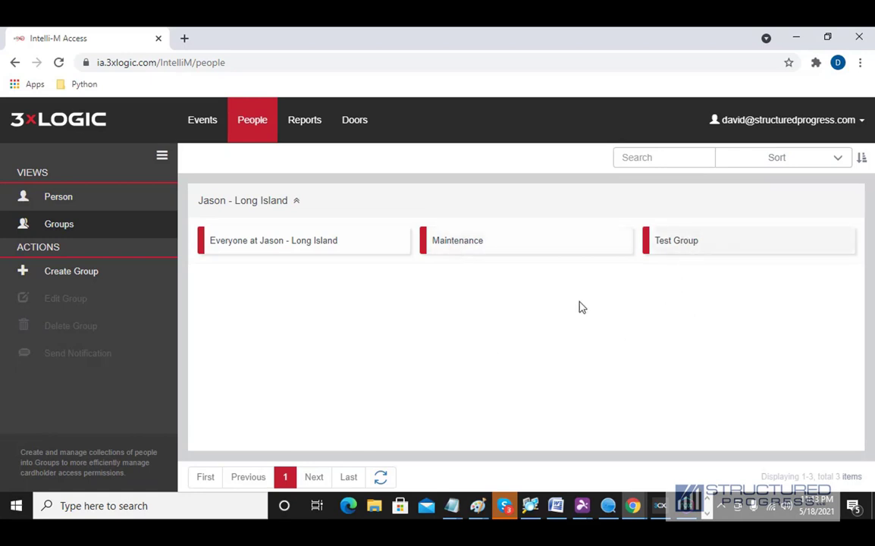
{"action": "left_click", "coordinate": [294, 135]}
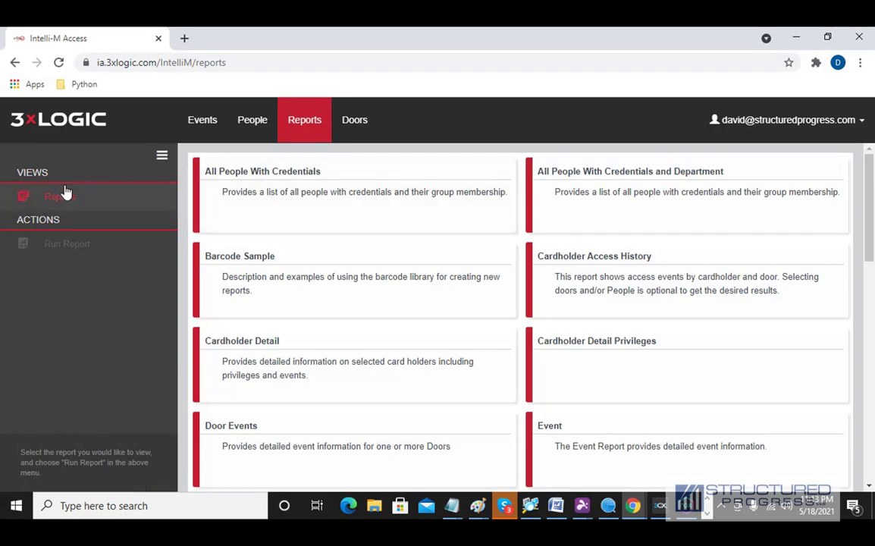
{"action": "scroll", "coordinate": [613, 266], "scroll_direction": "down", "scroll_amount": 8}
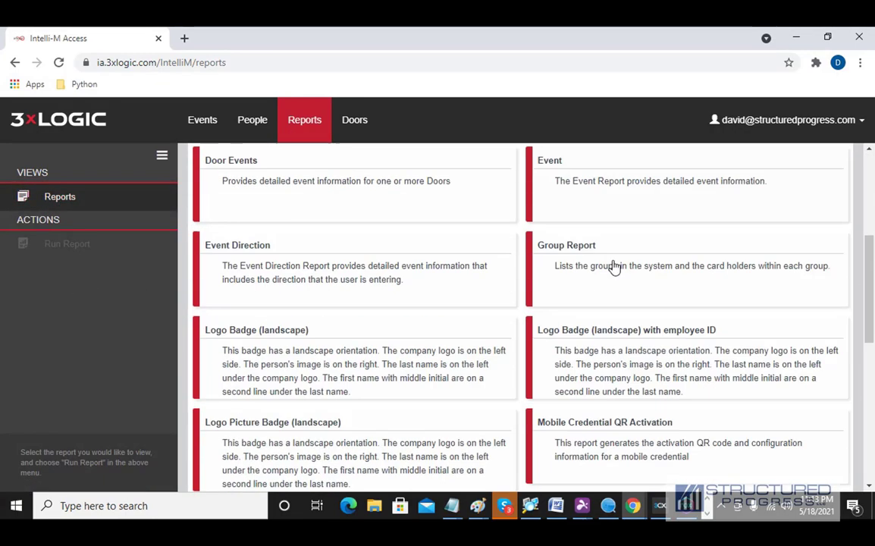
{"action": "scroll", "coordinate": [612, 292], "scroll_direction": "down", "scroll_amount": 2}
{"action": "scroll", "coordinate": [611, 292], "scroll_direction": "up", "scroll_amount": 10}
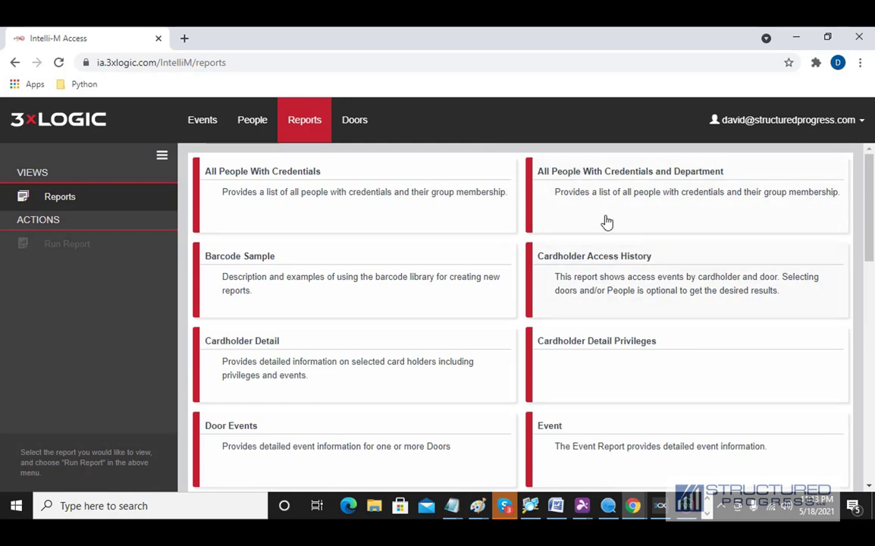
{"action": "double_click", "coordinate": [613, 284]}
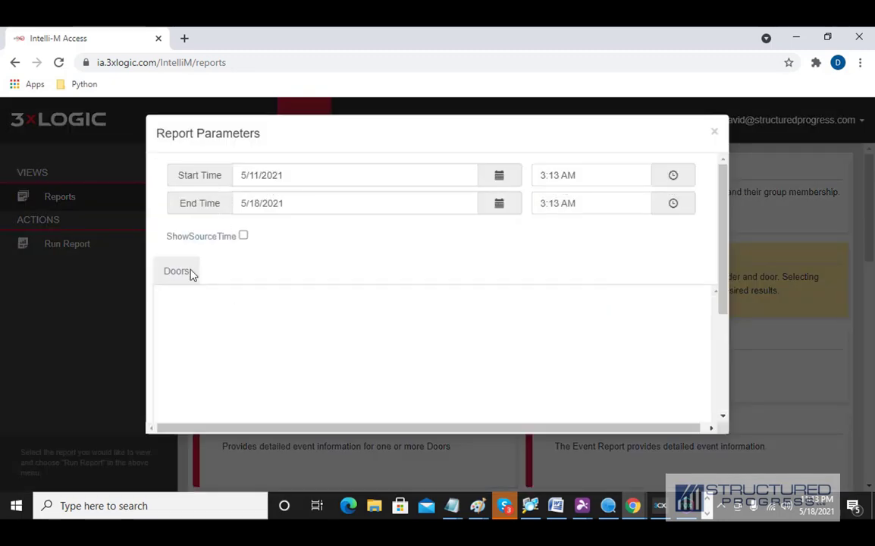
{"action": "left_click", "coordinate": [220, 281]}
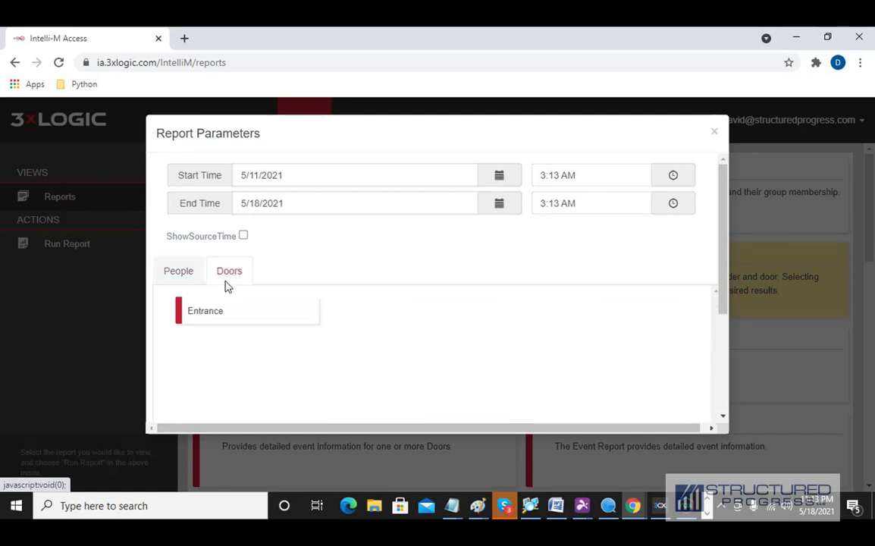
{"action": "left_click", "coordinate": [167, 263]}
{"action": "scroll", "coordinate": [474, 314], "scroll_direction": "down", "scroll_amount": 2}
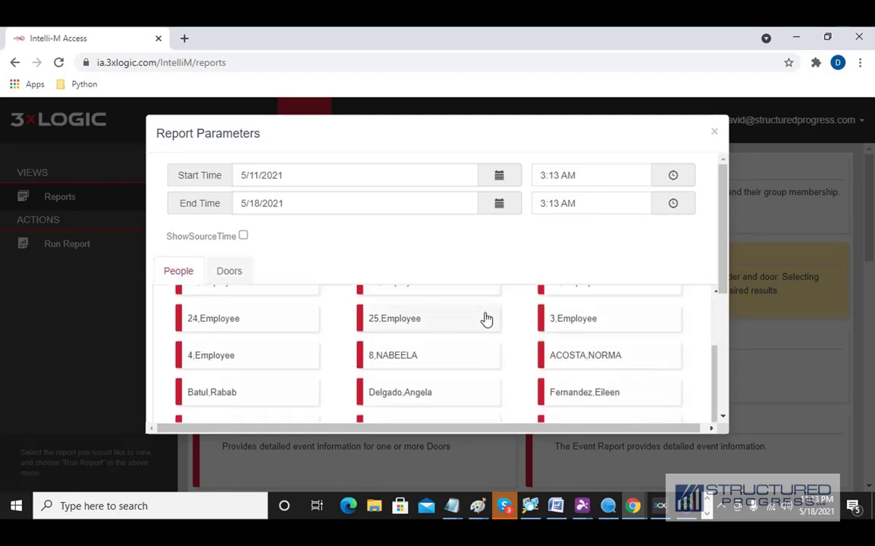
{"action": "scroll", "coordinate": [750, 355], "scroll_direction": "down", "scroll_amount": 5}
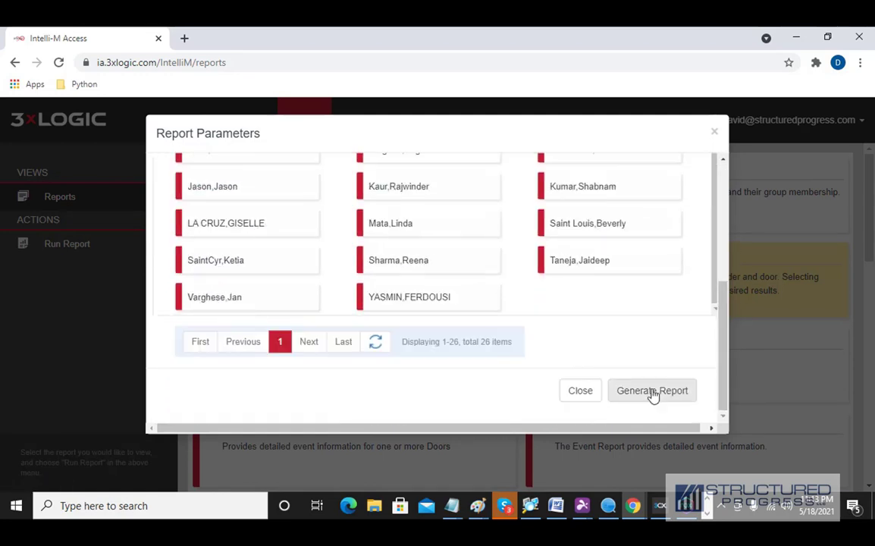
{"action": "left_click", "coordinate": [713, 132]}
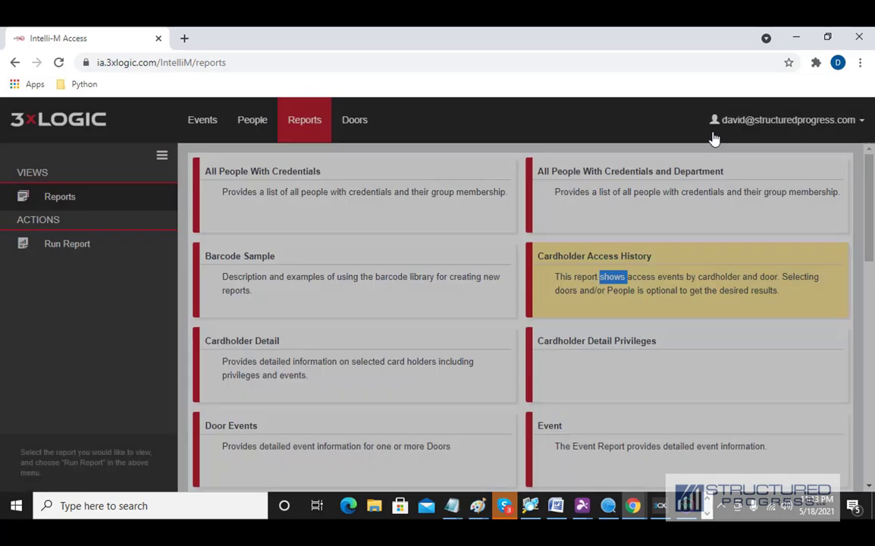
{"action": "scroll", "coordinate": [523, 274], "scroll_direction": "down", "scroll_amount": 5}
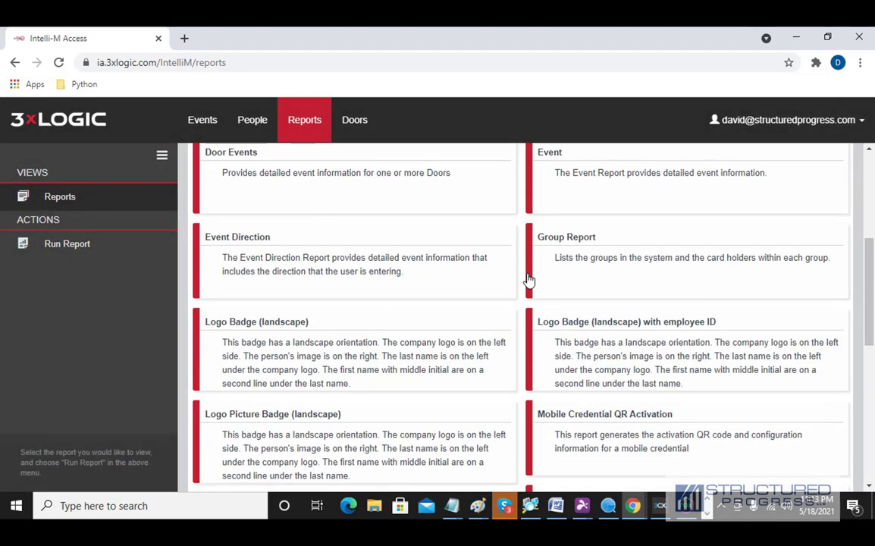
{"action": "scroll", "coordinate": [528, 279], "scroll_direction": "down", "scroll_amount": 1}
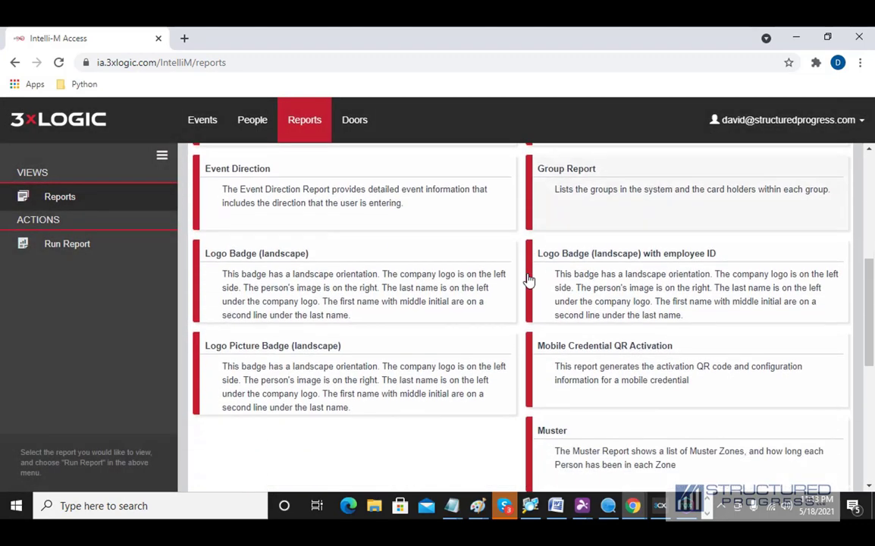
{"action": "left_click", "coordinate": [595, 363]}
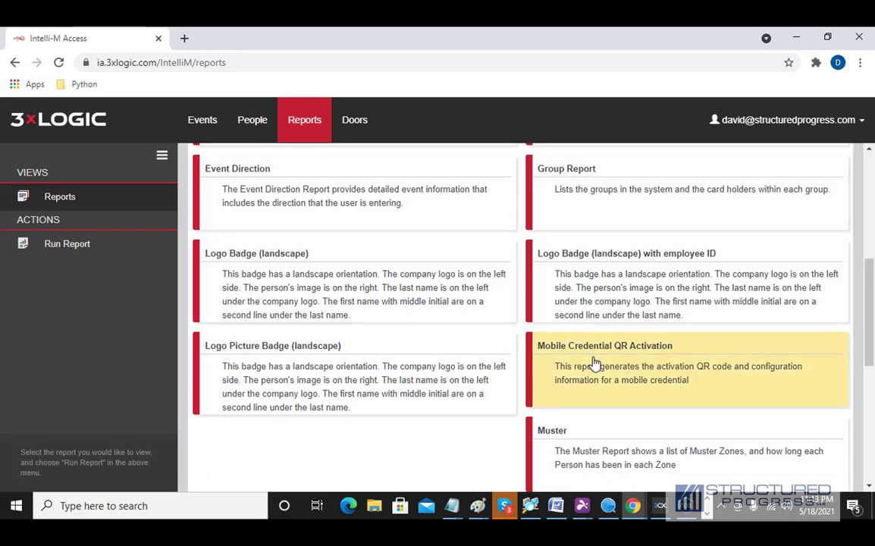
{"action": "double_click", "coordinate": [594, 363]}
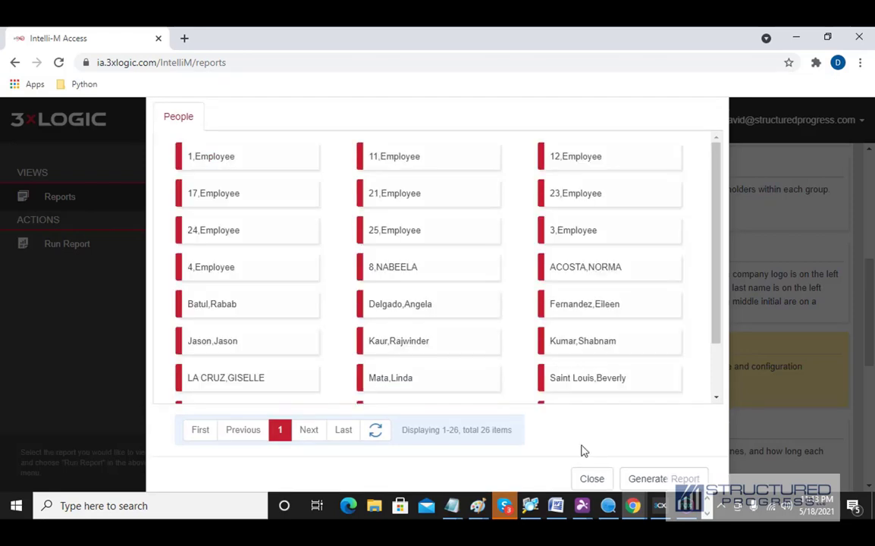
{"action": "left_click", "coordinate": [592, 479]}
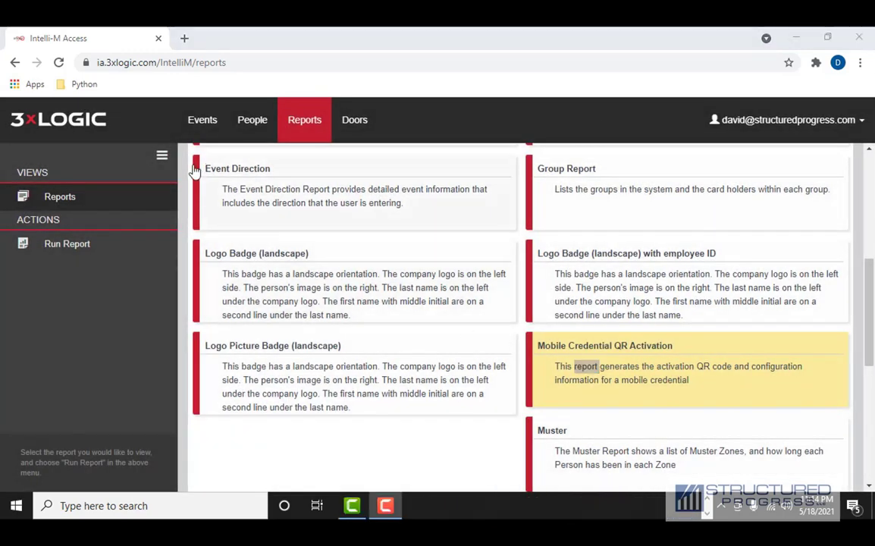
{"action": "left_click", "coordinate": [199, 121]}
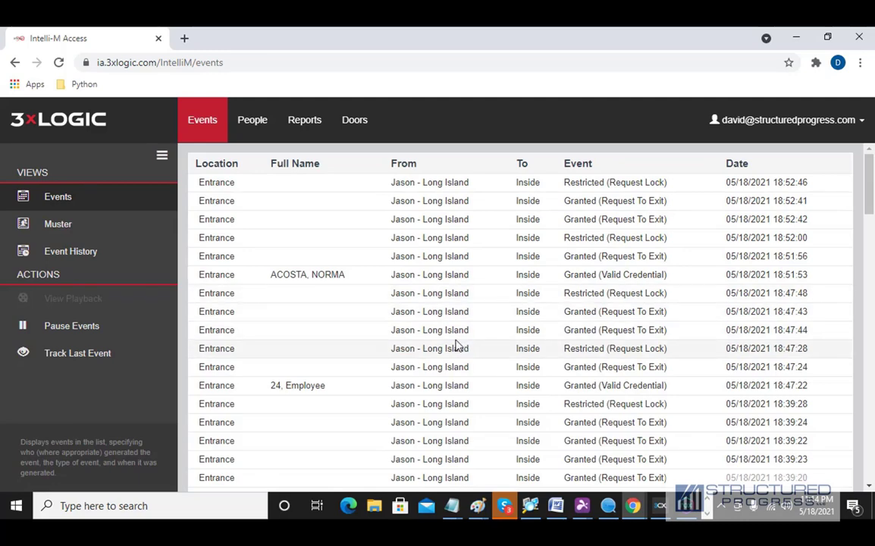
- Scroll through the events table, then return to the People cardholder list
{"action": "scroll", "coordinate": [453, 341], "scroll_direction": "down", "scroll_amount": 5}
{"action": "scroll", "coordinate": [453, 348], "scroll_direction": "down", "scroll_amount": 5}
{"action": "scroll", "coordinate": [453, 349], "scroll_direction": "up", "scroll_amount": 10}
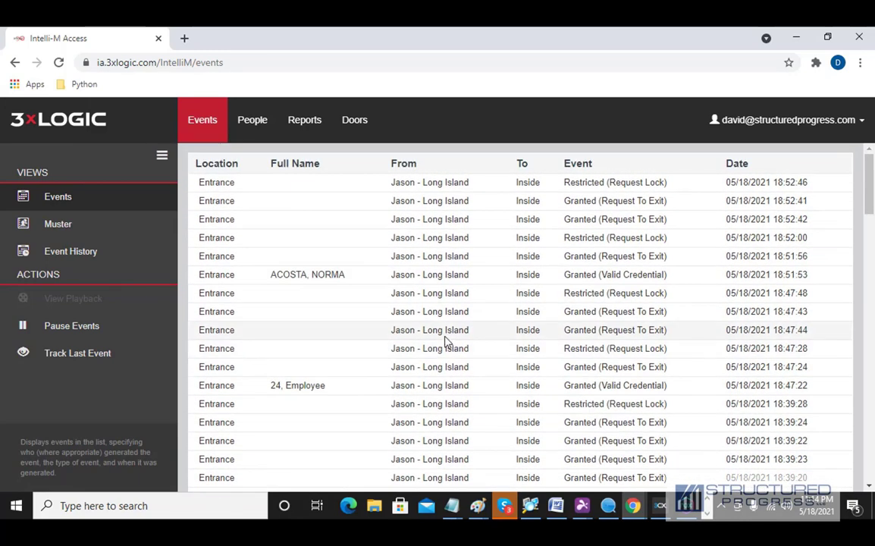
{"action": "left_click", "coordinate": [241, 128]}
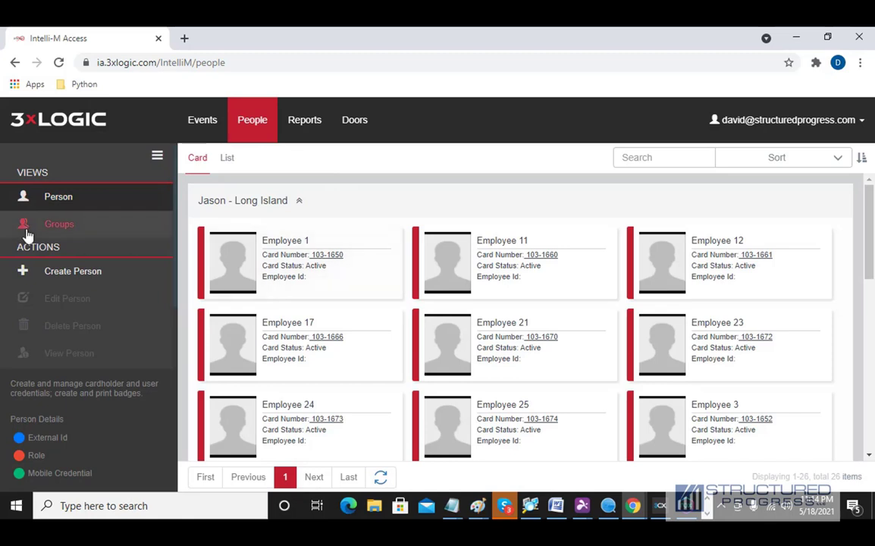
- Move through Groups and Reports to the Doors list showing the Entrance door
{"action": "left_click", "coordinate": [55, 235]}
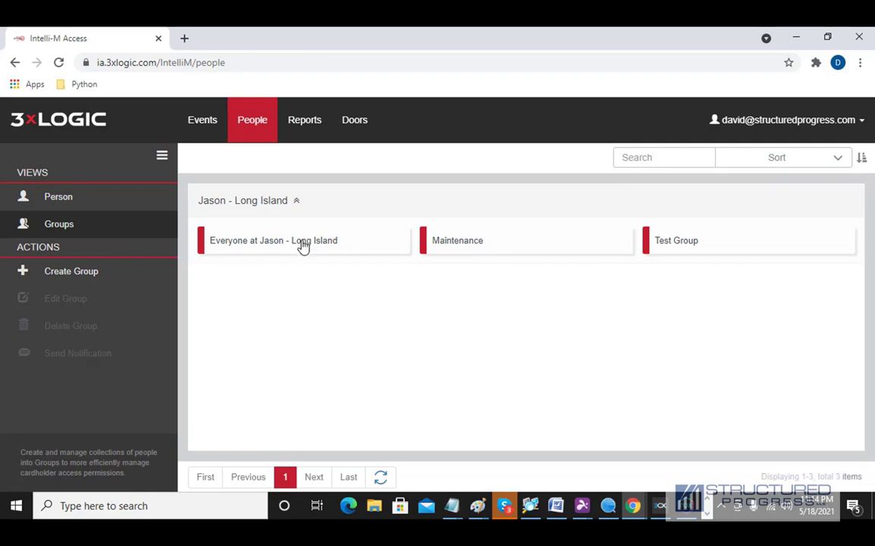
{"action": "left_click", "coordinate": [303, 133]}
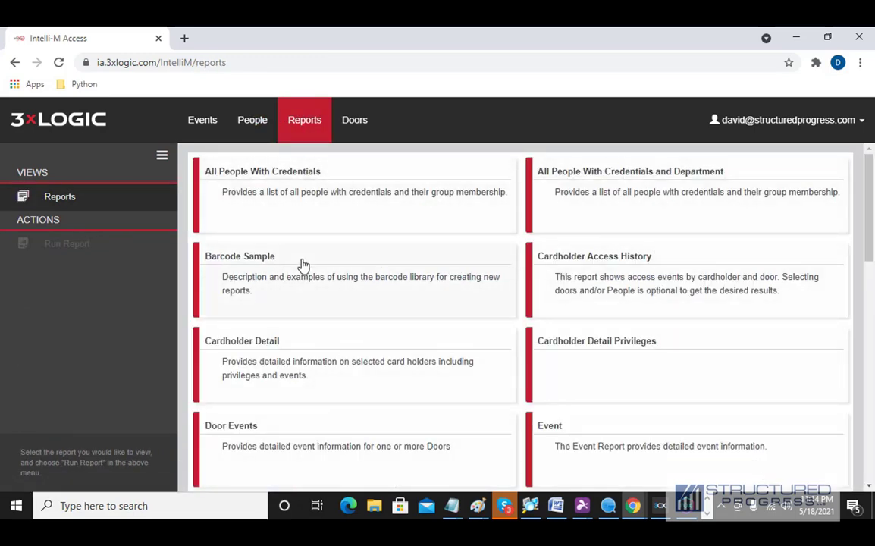
{"action": "left_click", "coordinate": [345, 129]}
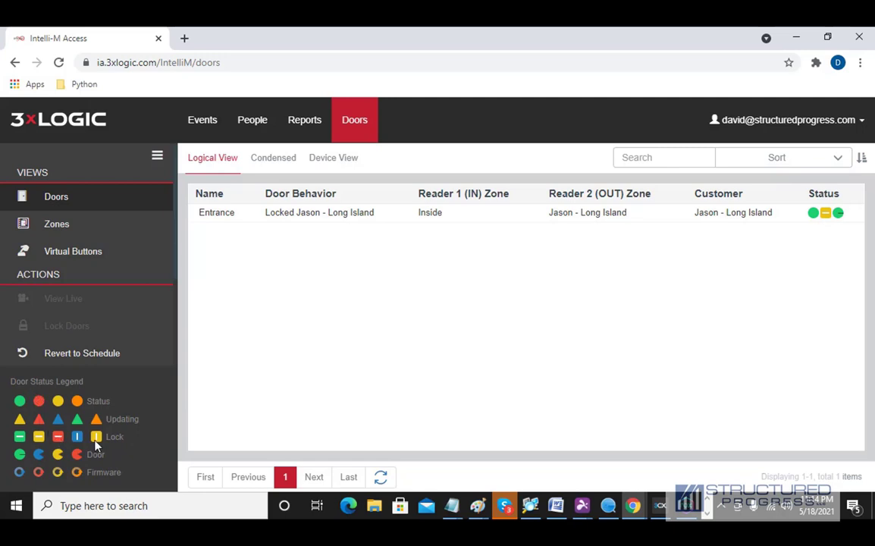
- Enter Configuration from the account menu and show the Never and Always schedules
{"action": "mouse_move", "coordinate": [96, 445]}
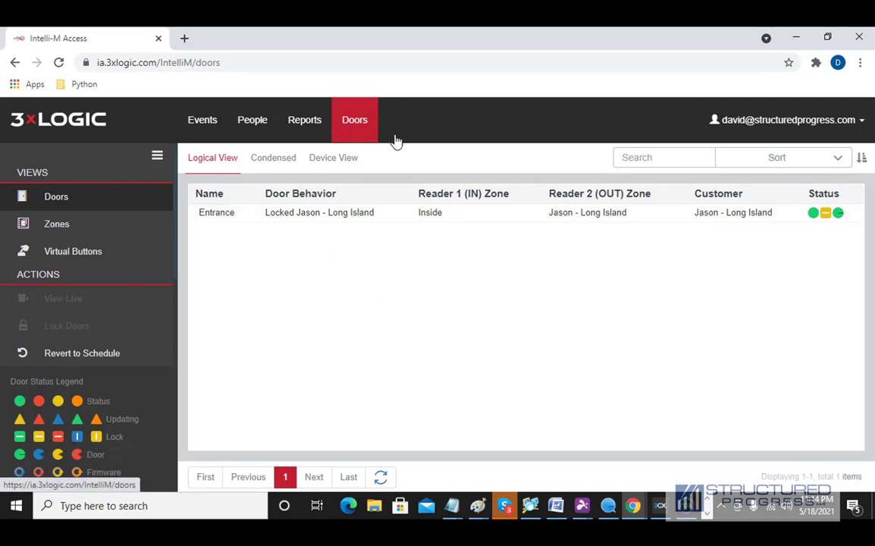
{"action": "left_click", "coordinate": [836, 127]}
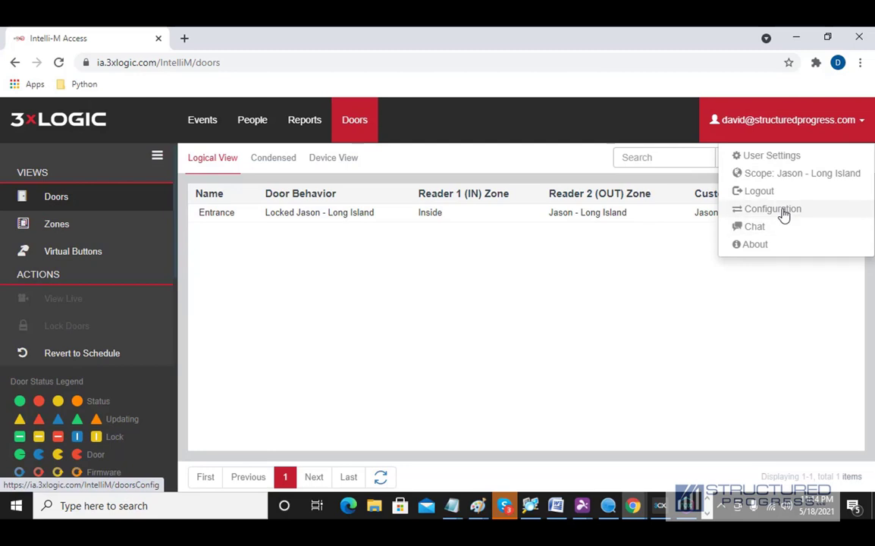
{"action": "left_click", "coordinate": [783, 215]}
{"action": "left_click", "coordinate": [817, 136]}
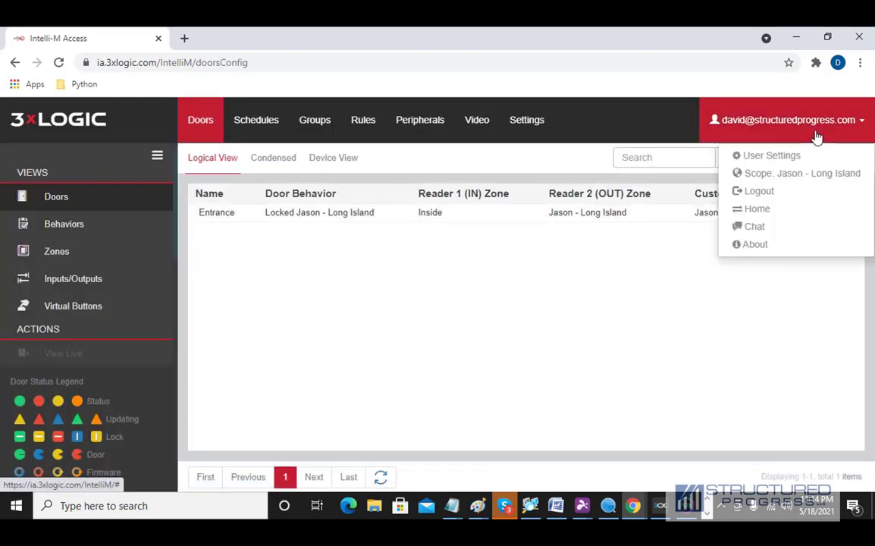
{"action": "left_click", "coordinate": [788, 211]}
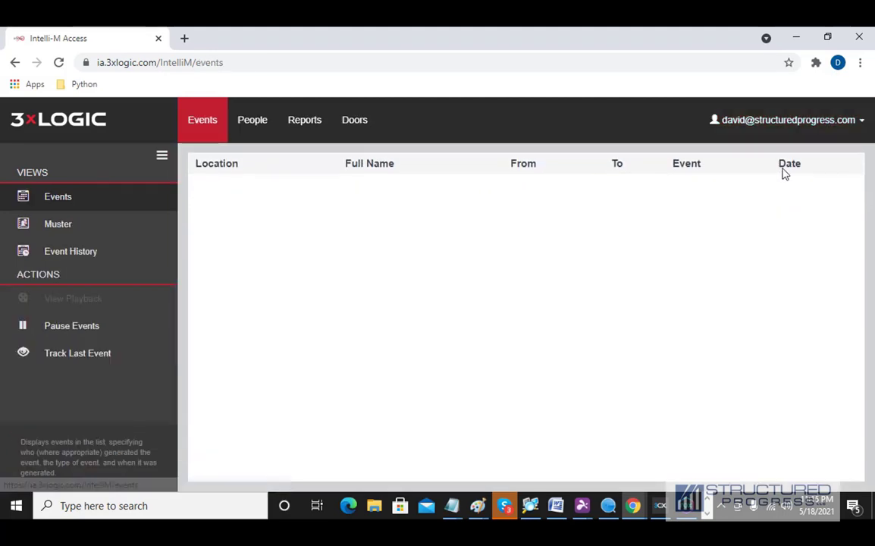
{"action": "left_click", "coordinate": [776, 123]}
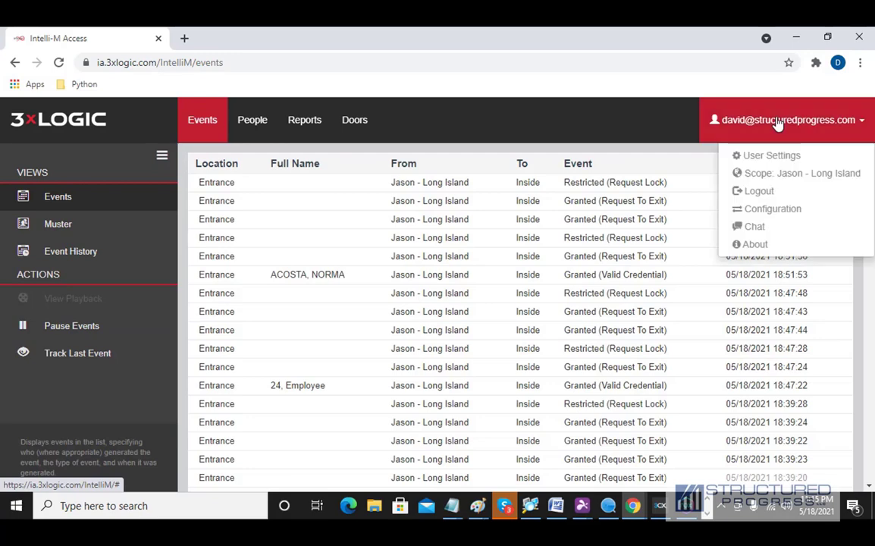
{"action": "left_click", "coordinate": [780, 215]}
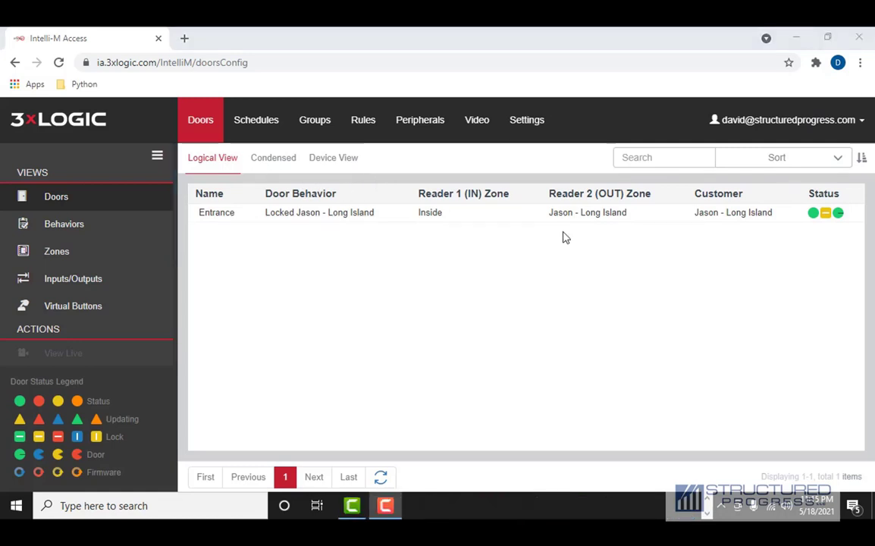
{"action": "left_click", "coordinate": [260, 131]}
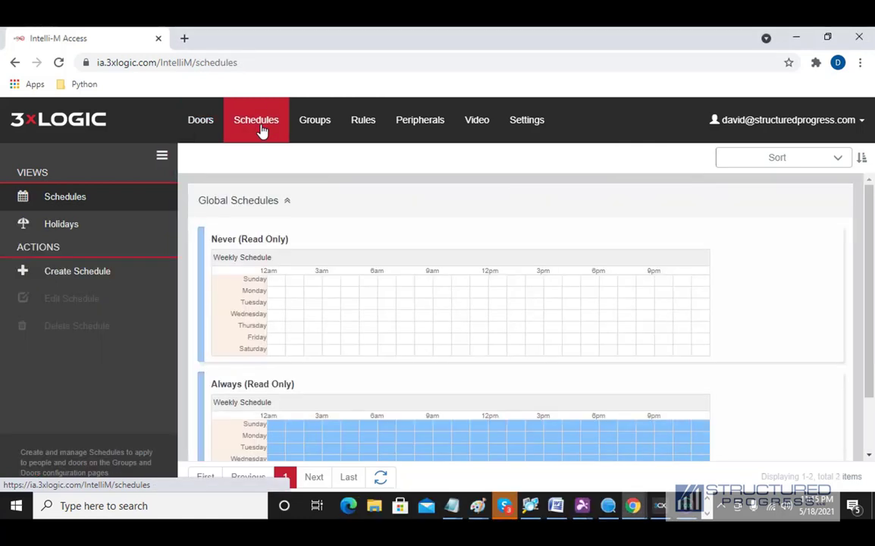
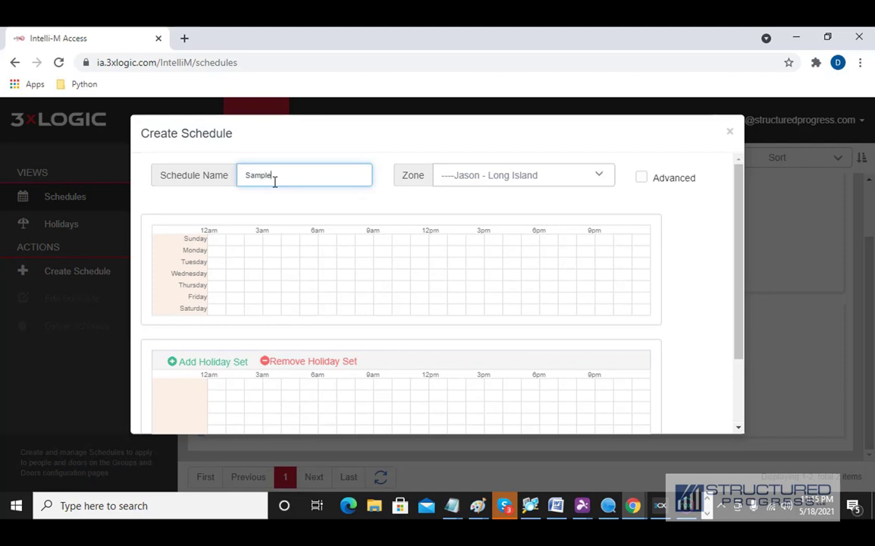
- Finish the schedule name as 'Sample Unlock Schedule 8am - 4pm', changing 5pm to 4pm and adding a dash
{"action": "type", "text": "chedule"}
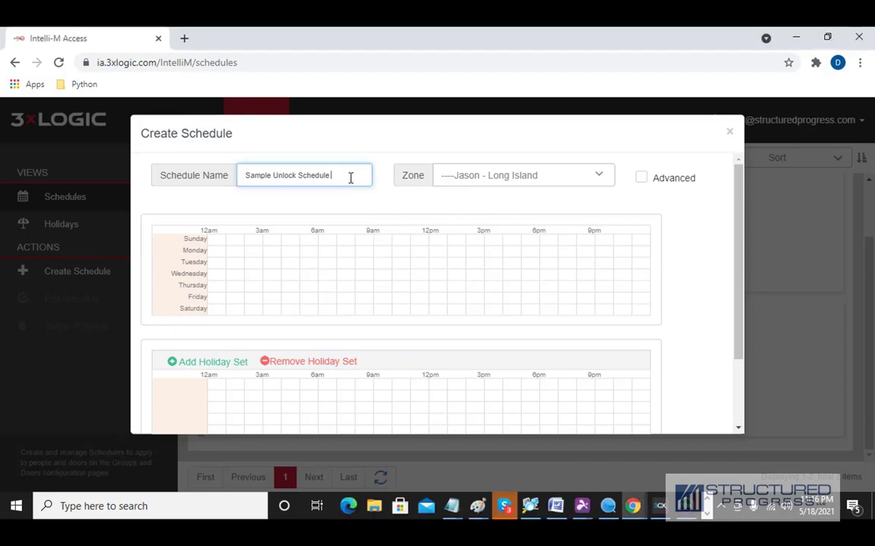
{"action": "type", "text": " 8am 5pm"}
{"action": "key", "text": "BackSpace"}
{"action": "key", "text": "BackSpace"}
{"action": "key", "text": "BackSpace"}
{"action": "type", "text": "4pm"}
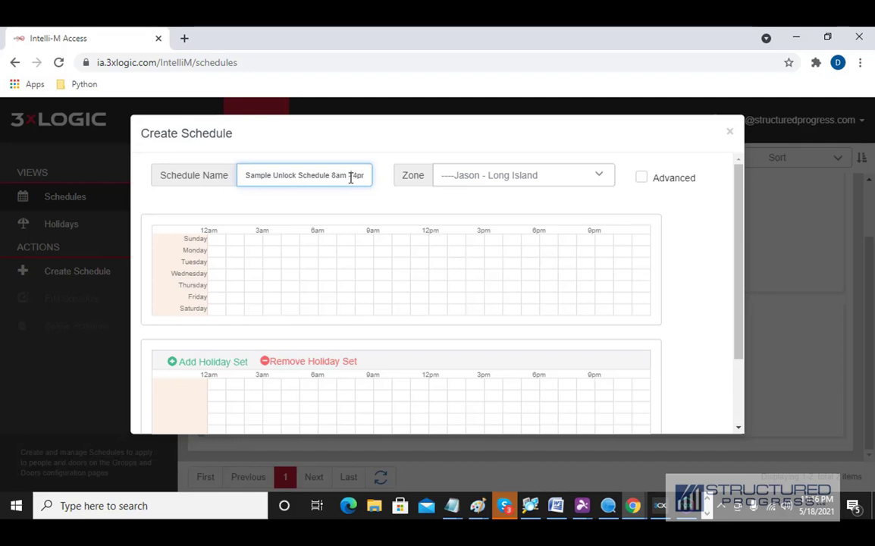
{"action": "left_click", "coordinate": [350, 176]}
{"action": "type", "text": "-"}
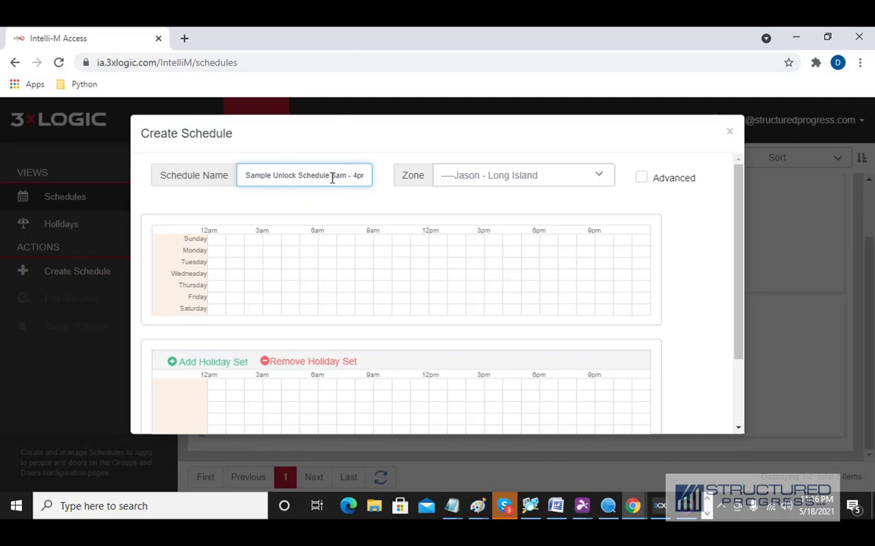
{"action": "left_click_drag", "start_coordinate": [332, 176], "coordinate": [367, 182]}
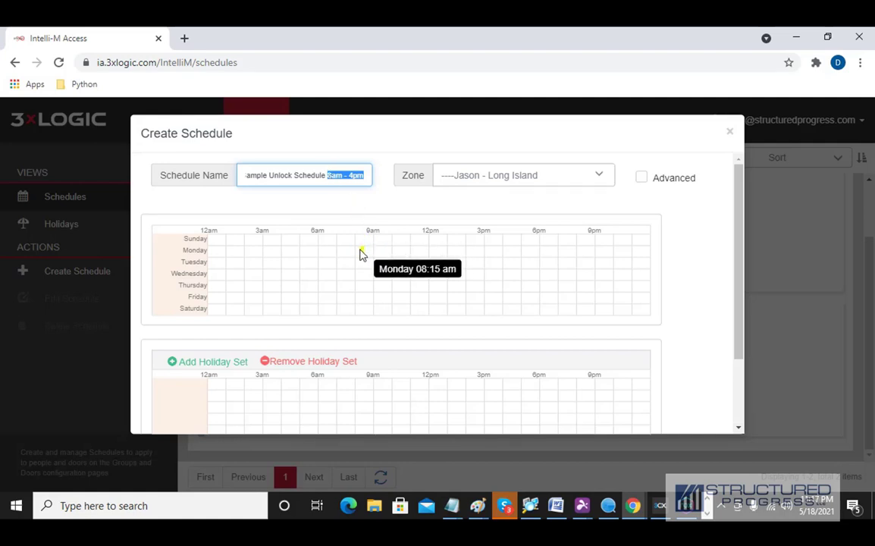
- Mark Monday through Friday, 08:00 to 16:00, on the weekly schedule grid
{"action": "mouse_move", "coordinate": [356, 250]}
{"action": "left_mouse_down"}
{"action": "mouse_move", "coordinate": [384, 265]}
{"action": "mouse_move", "coordinate": [499, 279]}
{"action": "mouse_move", "coordinate": [501, 300]}
{"action": "left_mouse_up"}
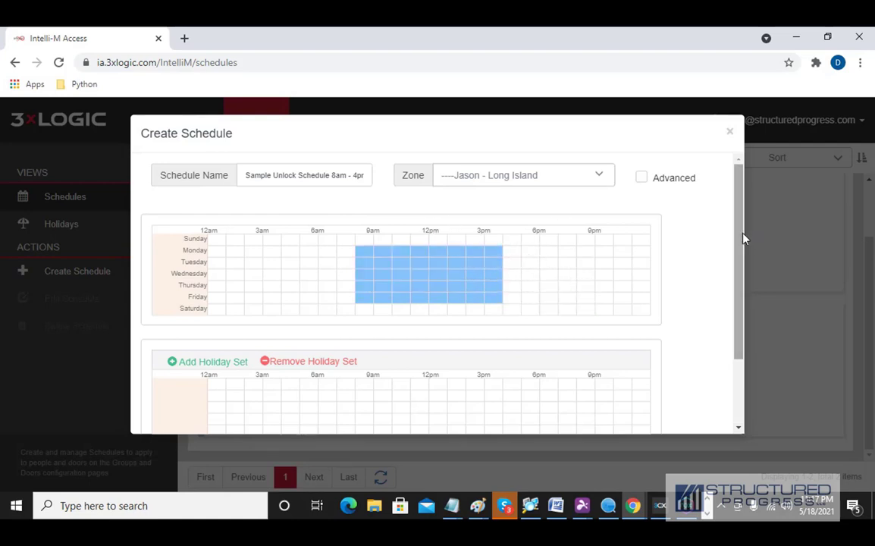
{"action": "left_click_drag", "start_coordinate": [742, 239], "coordinate": [776, 322]}
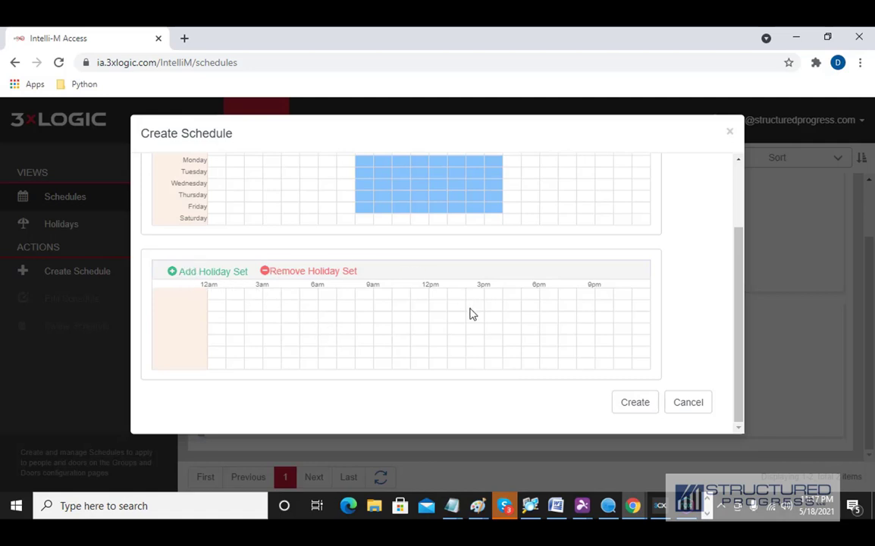
- Create the schedule and find Sample Unlock Schedule 8am - 4pm under Jason - Long Island
{"action": "scroll", "coordinate": [517, 313], "scroll_direction": "up", "scroll_amount": 1}
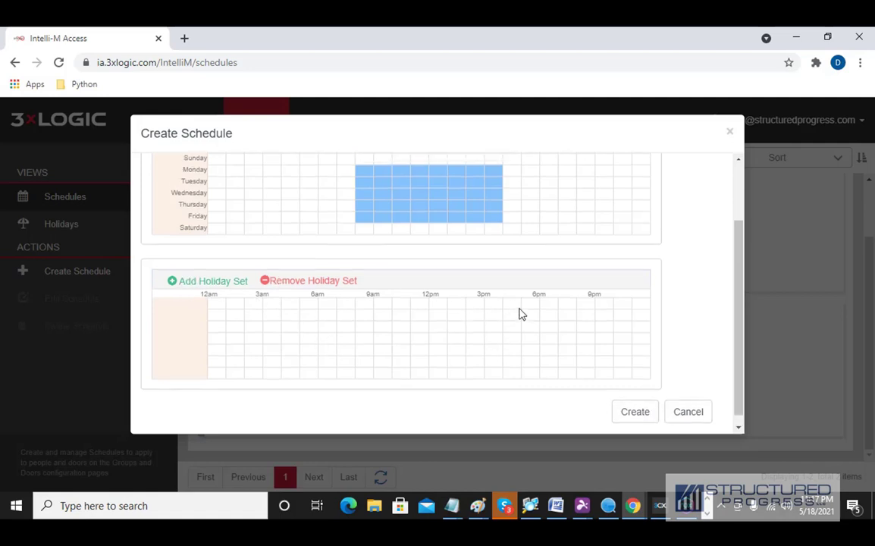
{"action": "scroll", "coordinate": [650, 372], "scroll_direction": "down", "scroll_amount": 1}
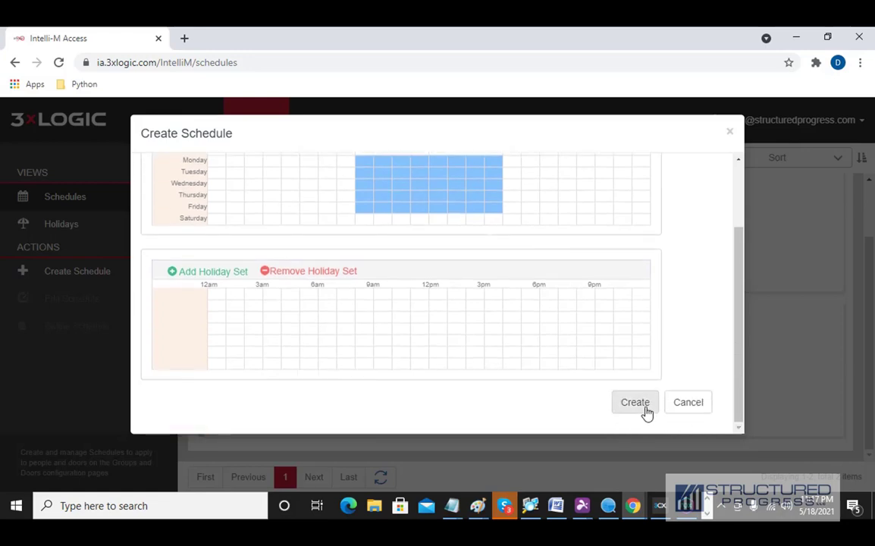
{"action": "left_click", "coordinate": [647, 412]}
{"action": "scroll", "coordinate": [354, 294], "scroll_direction": "down", "scroll_amount": 4}
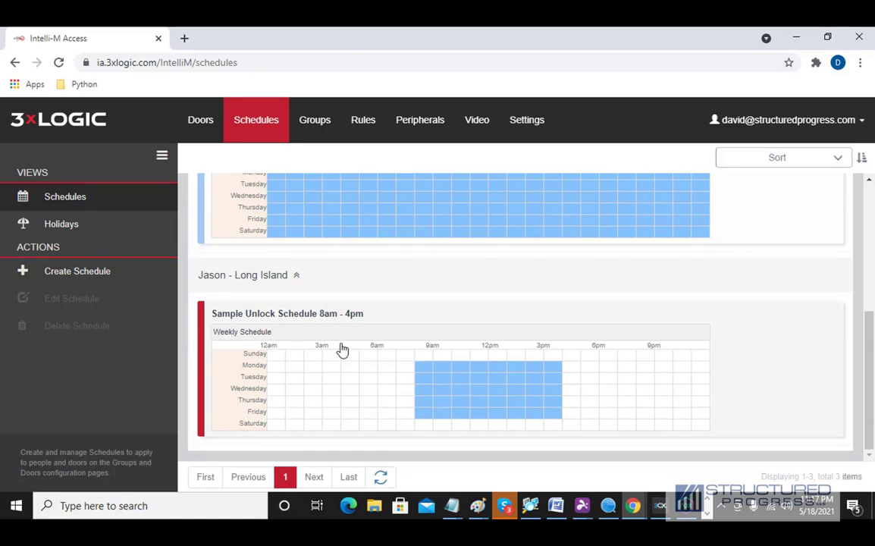
{"action": "scroll", "coordinate": [342, 351], "scroll_direction": "up", "scroll_amount": 1}
{"action": "scroll", "coordinate": [342, 351], "scroll_direction": "down", "scroll_amount": 1}
{"action": "scroll", "coordinate": [406, 351], "scroll_direction": "up", "scroll_amount": 5}
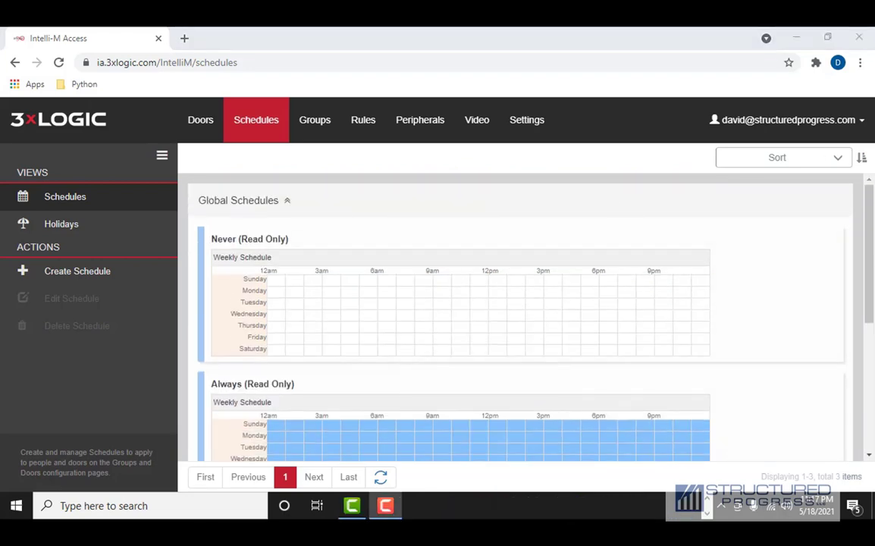
{"action": "scroll", "coordinate": [397, 343], "scroll_direction": "down", "scroll_amount": 5}
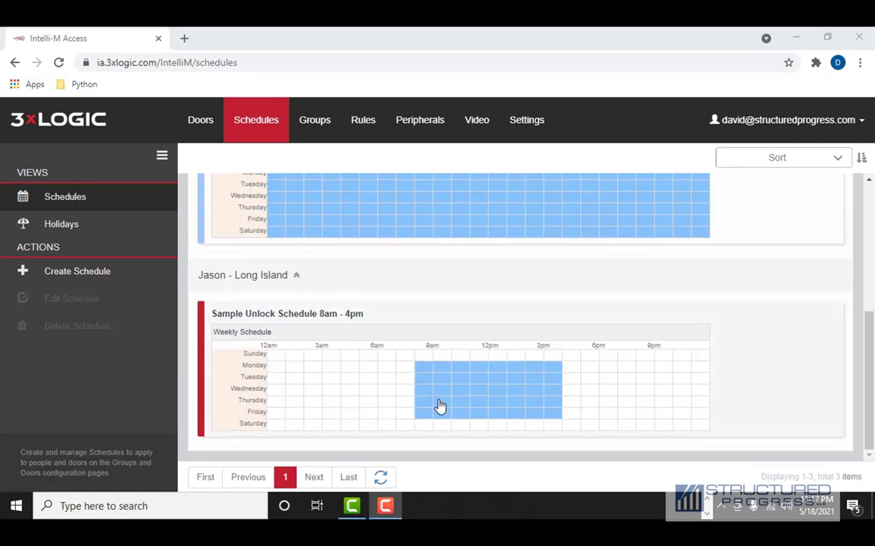
- Open the locked Long Island door behavior from Doors > Behaviors for editing
{"action": "left_click", "coordinate": [201, 133]}
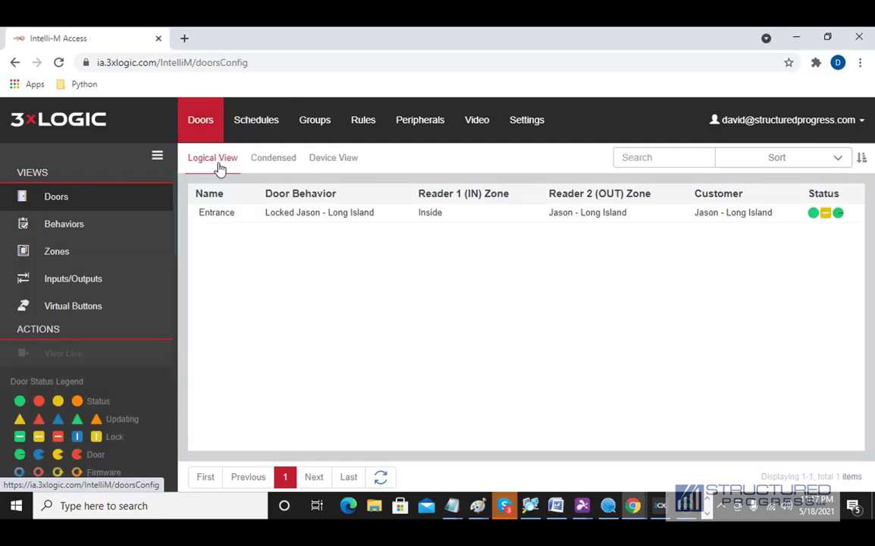
{"action": "left_click", "coordinate": [82, 226]}
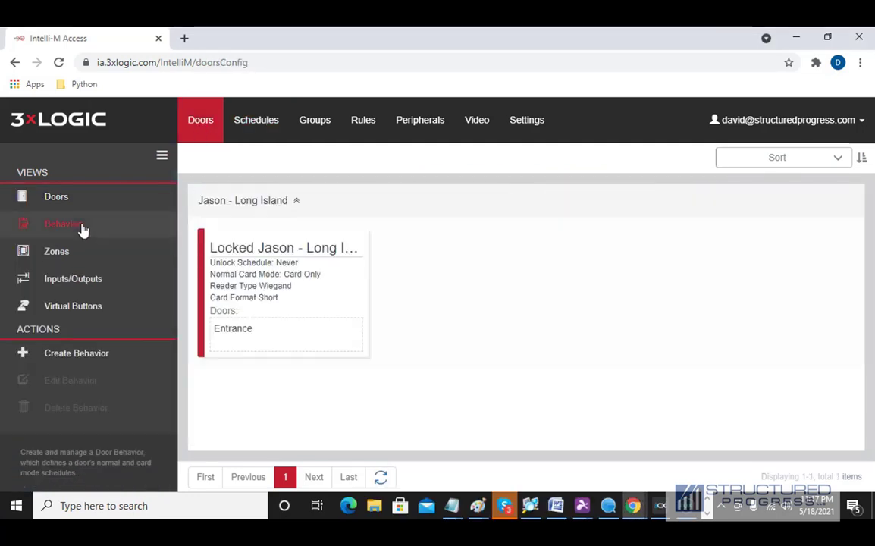
{"action": "double_click", "coordinate": [261, 276]}
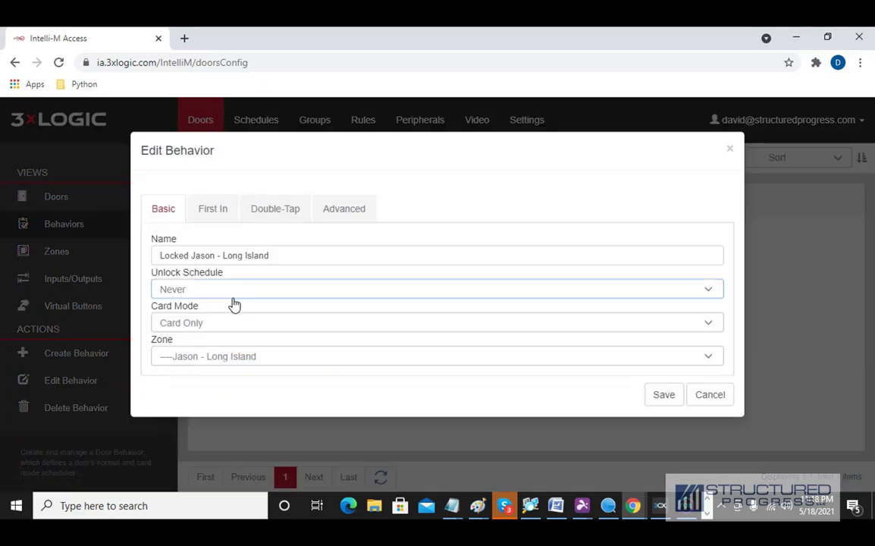
- Set its Unlock Schedule to Sample Unlock Schedule 8am - 4pm and view its First In settings
{"action": "left_click", "coordinate": [224, 299]}
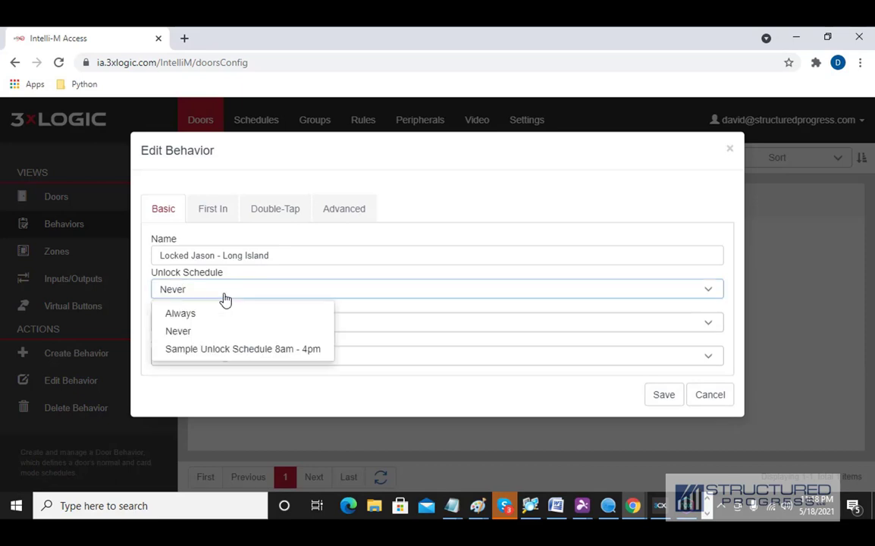
{"action": "left_click", "coordinate": [227, 350]}
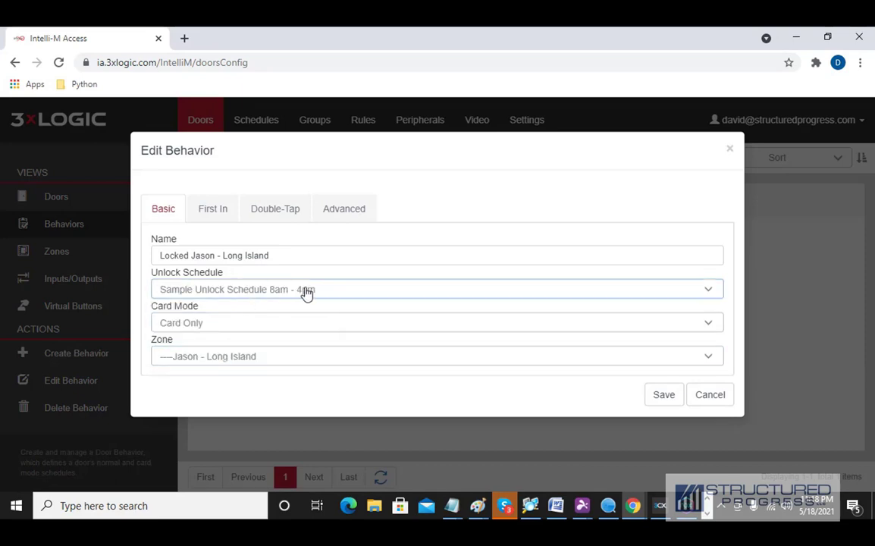
{"action": "left_click", "coordinate": [661, 397]}
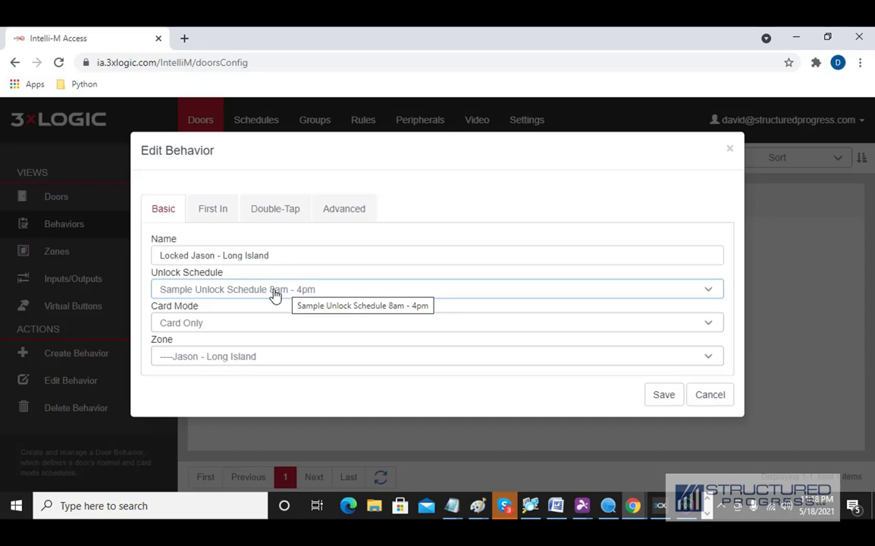
{"action": "left_click", "coordinate": [217, 216]}
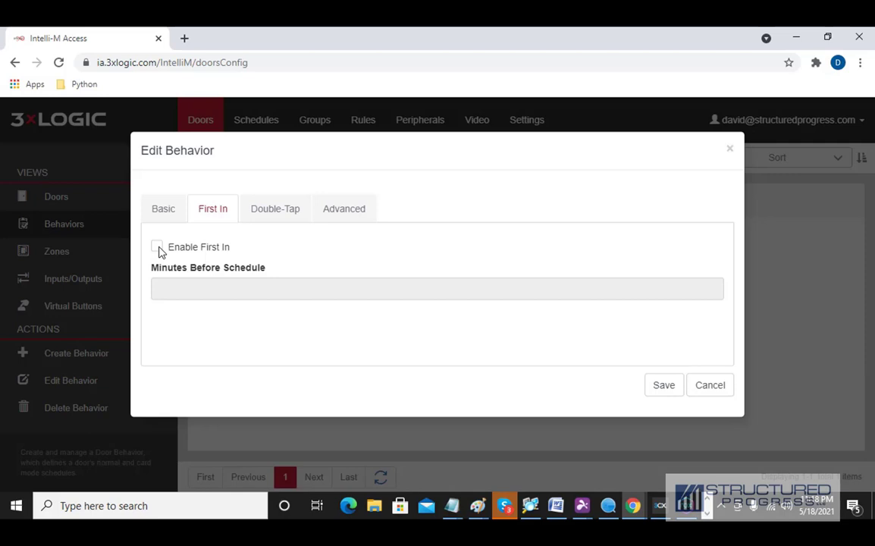
- Enable First In with 30 minutes before schedule and save the door behavior
{"action": "left_click", "coordinate": [157, 248]}
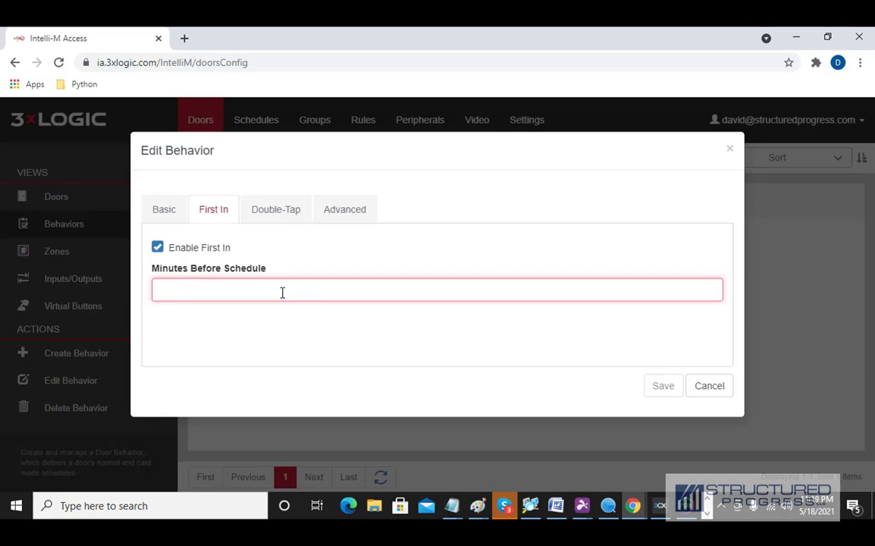
{"action": "type", "text": "30"}
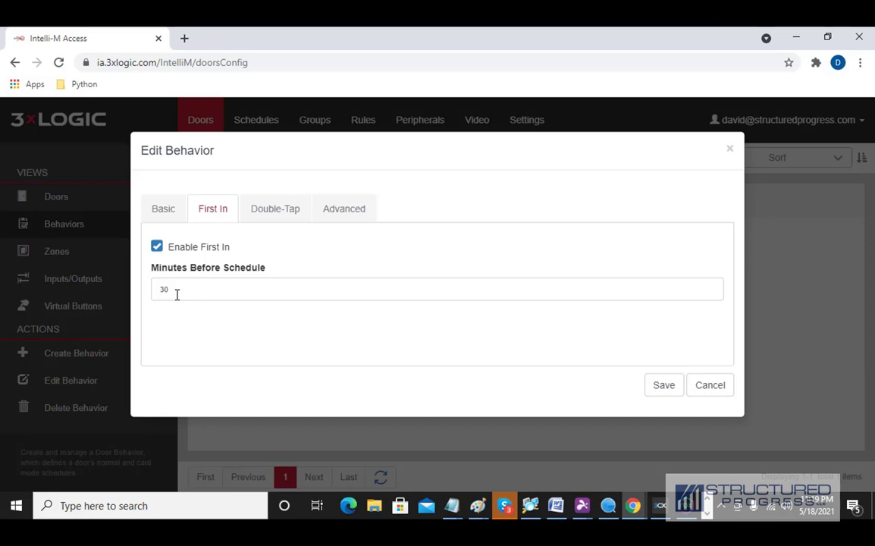
{"action": "left_click", "coordinate": [664, 386]}
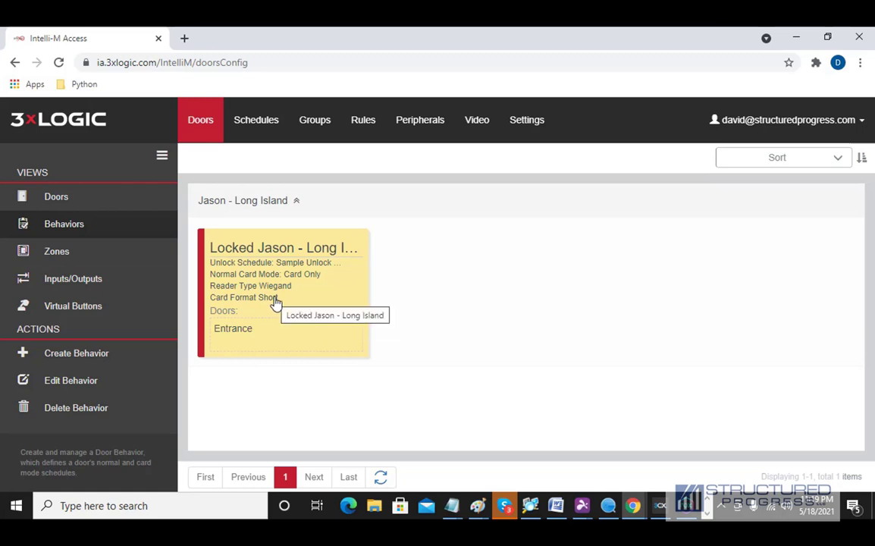
- Move between the Groups, Doors, home Events and People pages
{"action": "left_click", "coordinate": [327, 129]}
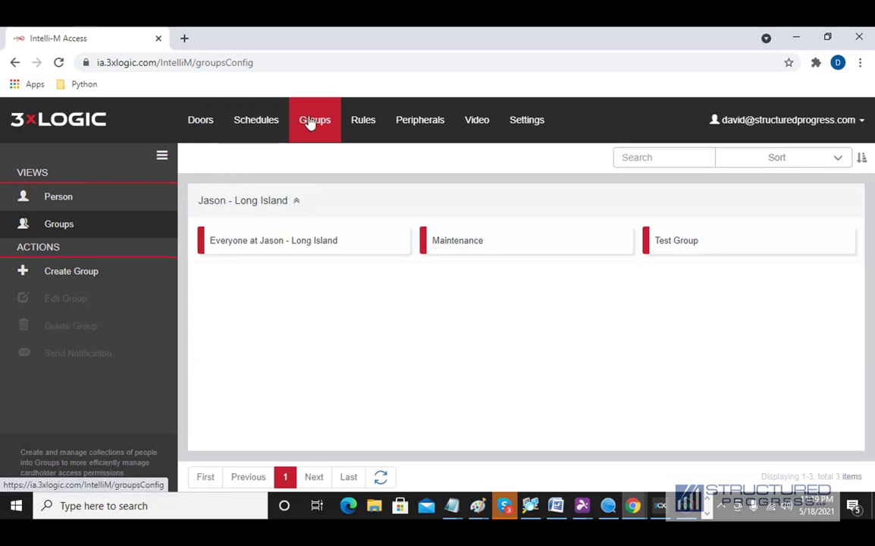
{"action": "left_click", "coordinate": [195, 131]}
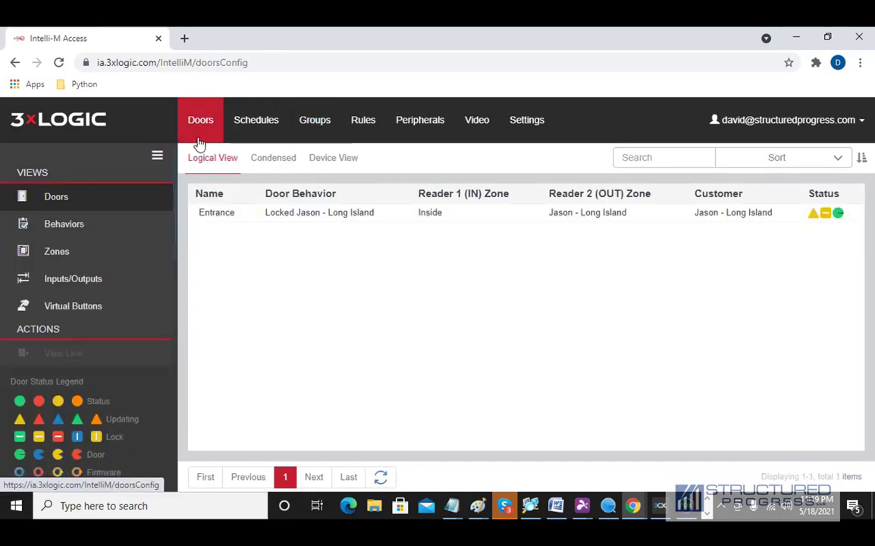
{"action": "left_click", "coordinate": [834, 125]}
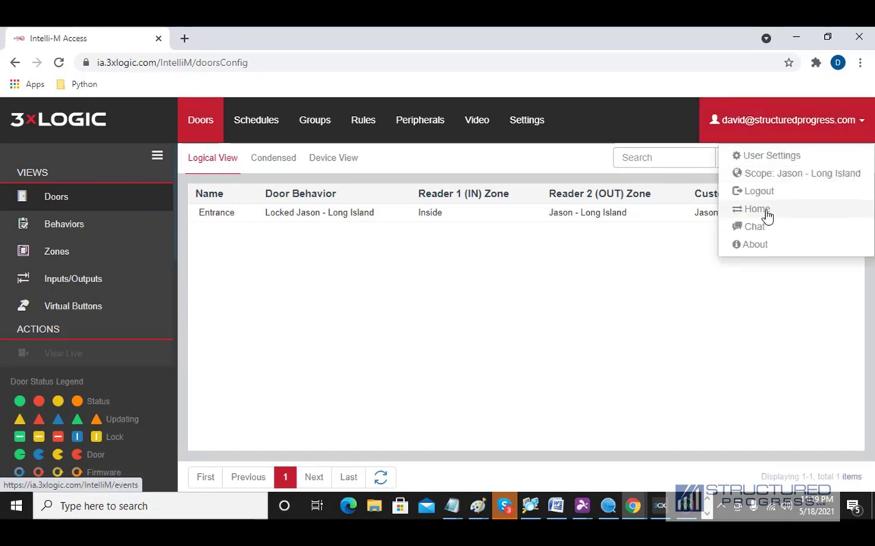
{"action": "left_click", "coordinate": [767, 214]}
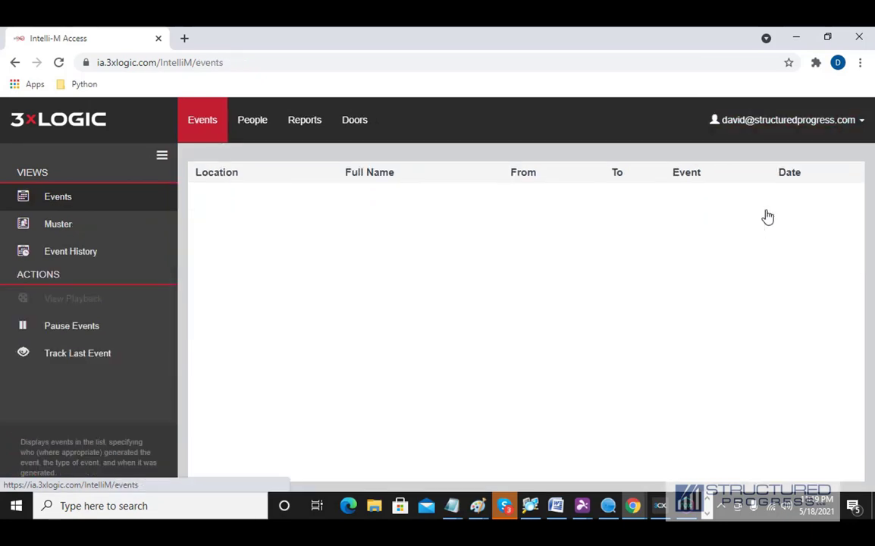
{"action": "left_click", "coordinate": [245, 126]}
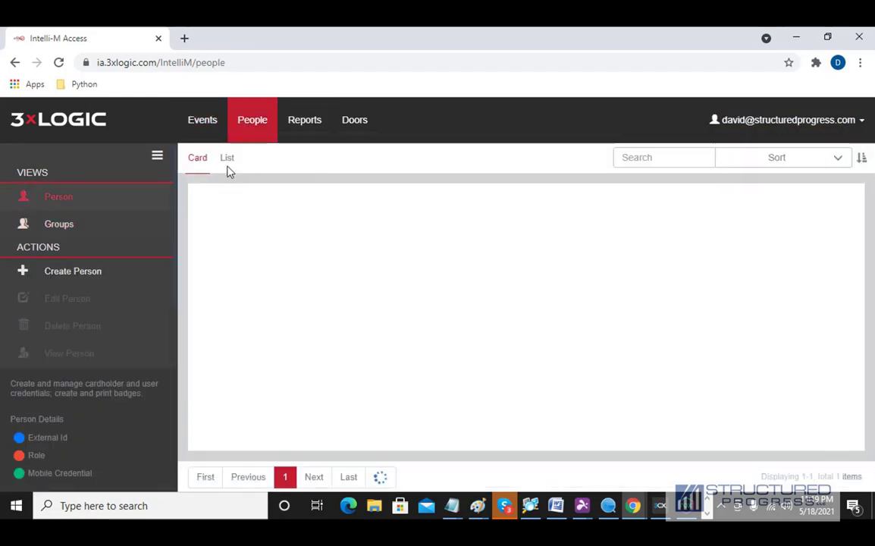
{"action": "left_click", "coordinate": [358, 127]}
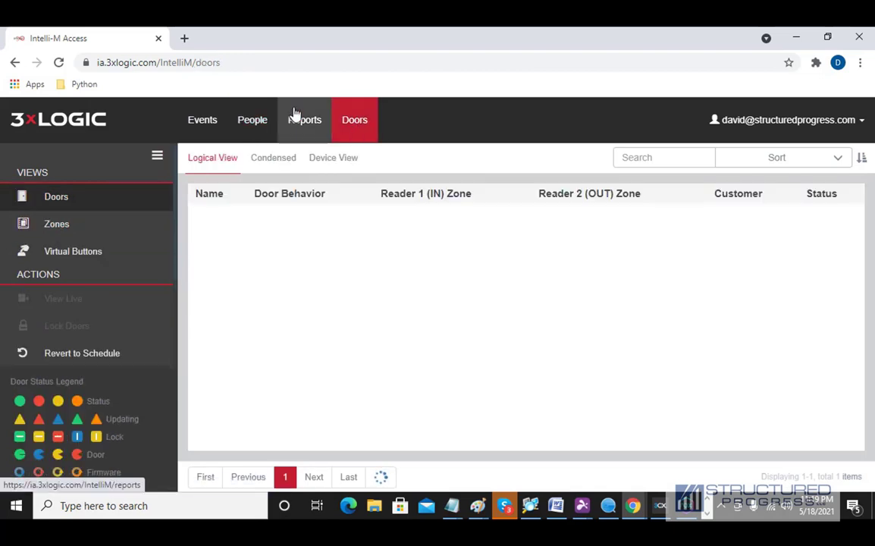
- Go to Configuration > Groups and inspect the Maintenance group, closing it unchanged
{"action": "left_click", "coordinate": [793, 131]}
{"action": "left_click", "coordinate": [786, 210]}
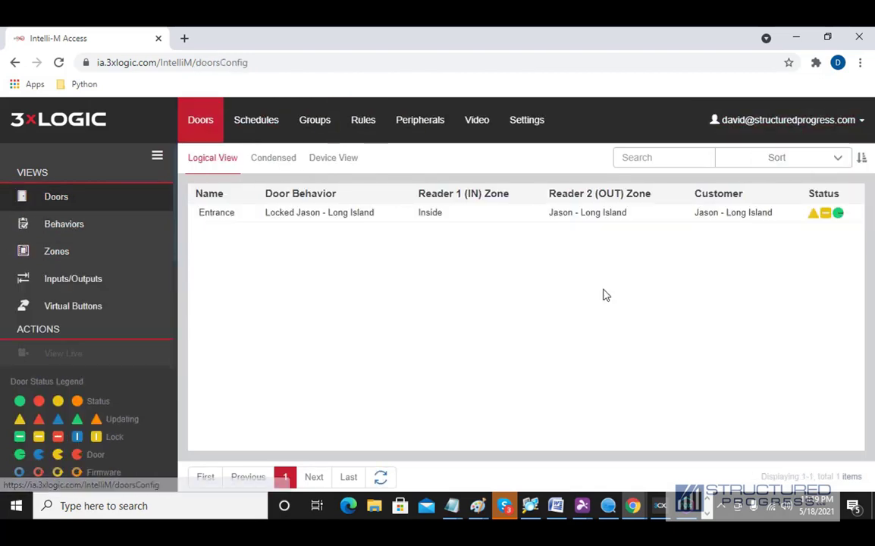
{"action": "left_click", "coordinate": [322, 126]}
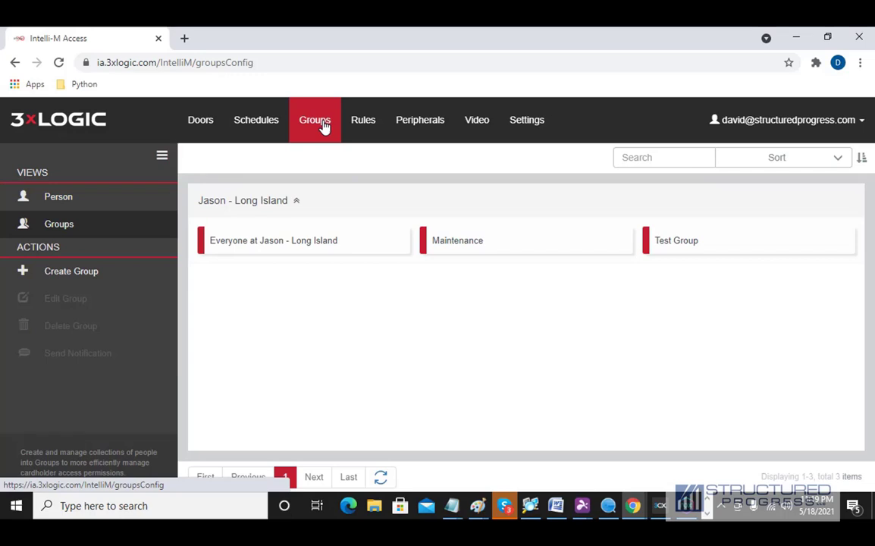
{"action": "double_click", "coordinate": [488, 248]}
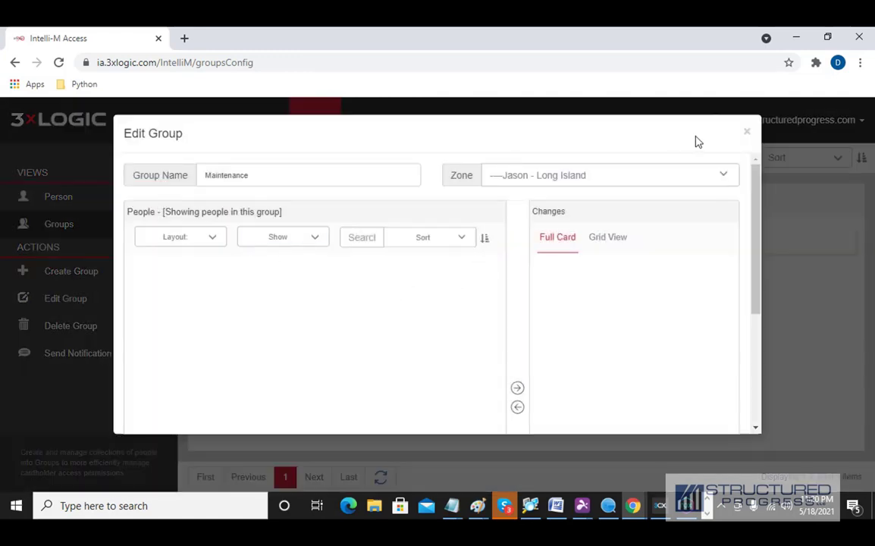
{"action": "left_click", "coordinate": [746, 132]}
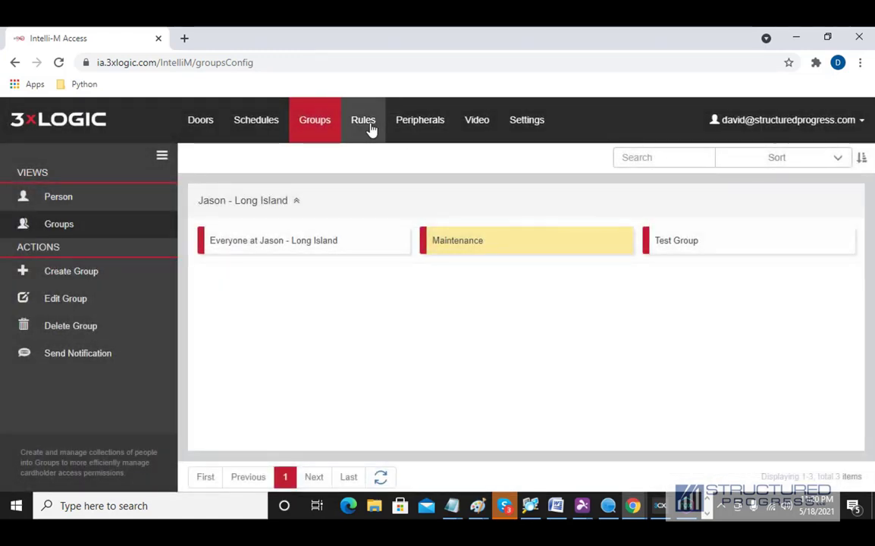
- Create a rule with Sample Unlock Schedule 8am - 4pm, group Maintenance and zone Outside
{"action": "left_click", "coordinate": [370, 127]}
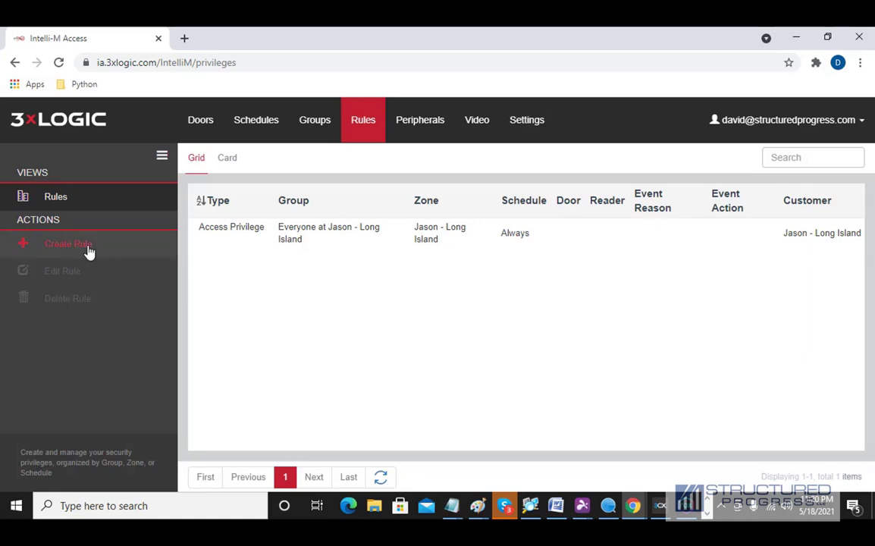
{"action": "left_click", "coordinate": [88, 250]}
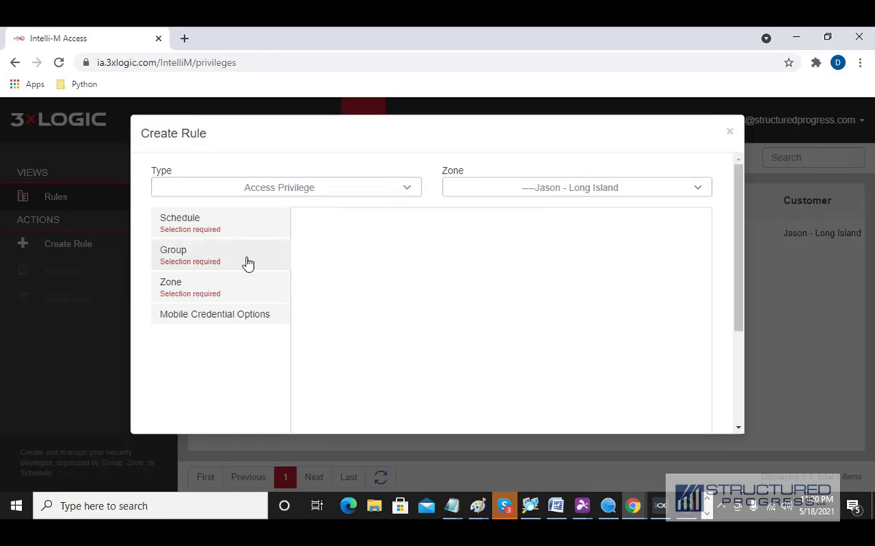
{"action": "left_click", "coordinate": [211, 230]}
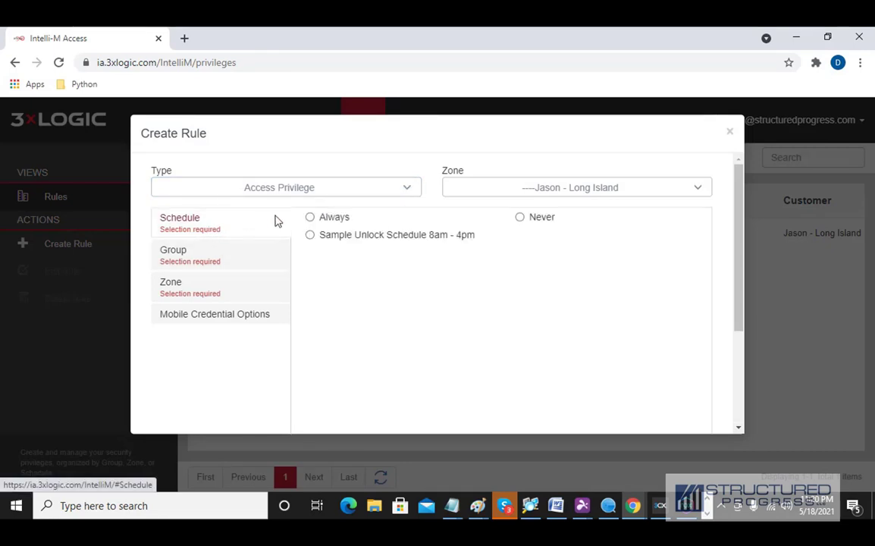
{"action": "left_click", "coordinate": [309, 239]}
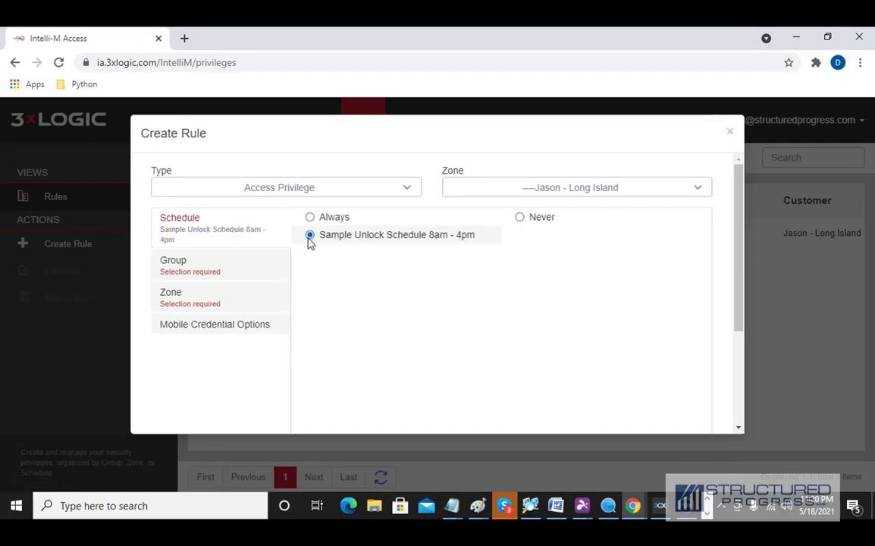
{"action": "left_click", "coordinate": [265, 273]}
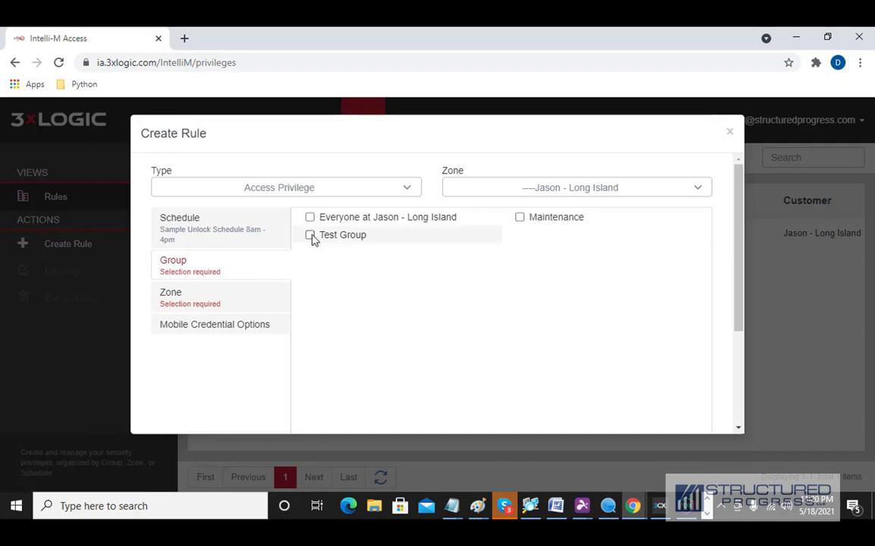
{"action": "left_click", "coordinate": [519, 216]}
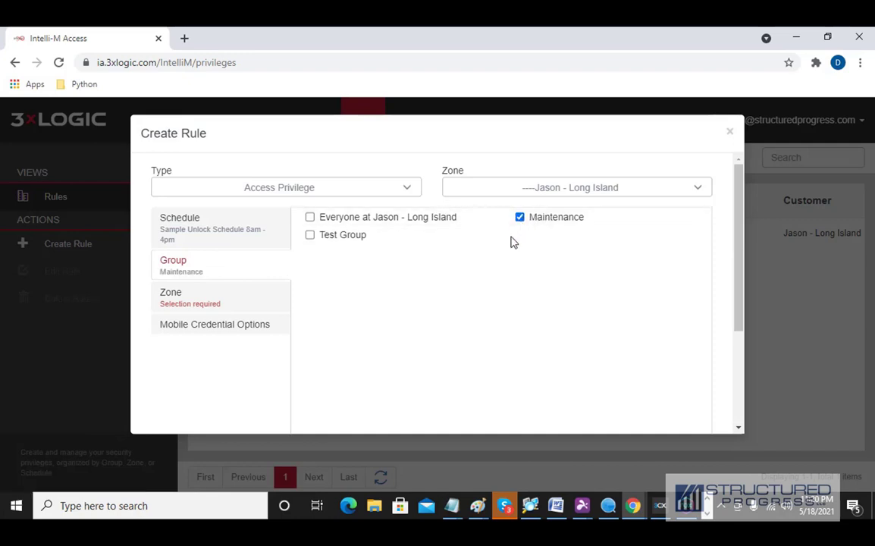
{"action": "left_click", "coordinate": [232, 304]}
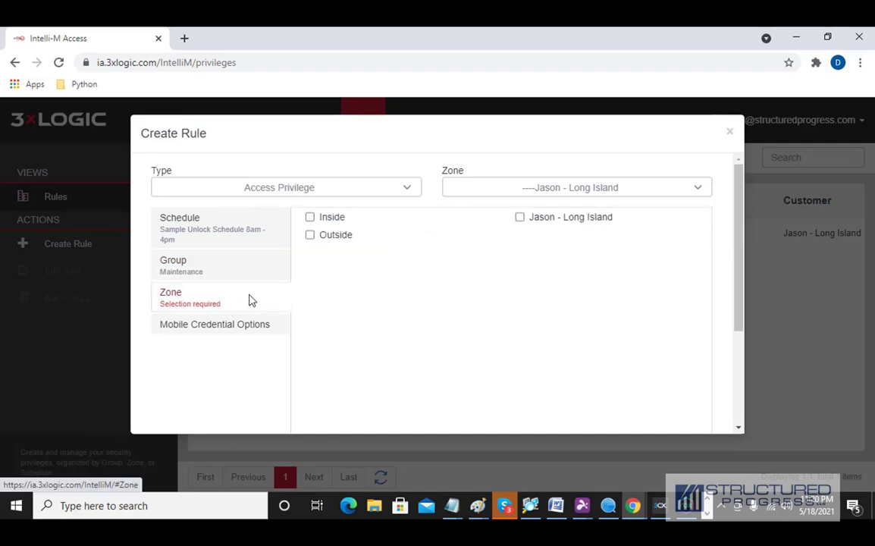
{"action": "left_click", "coordinate": [310, 241]}
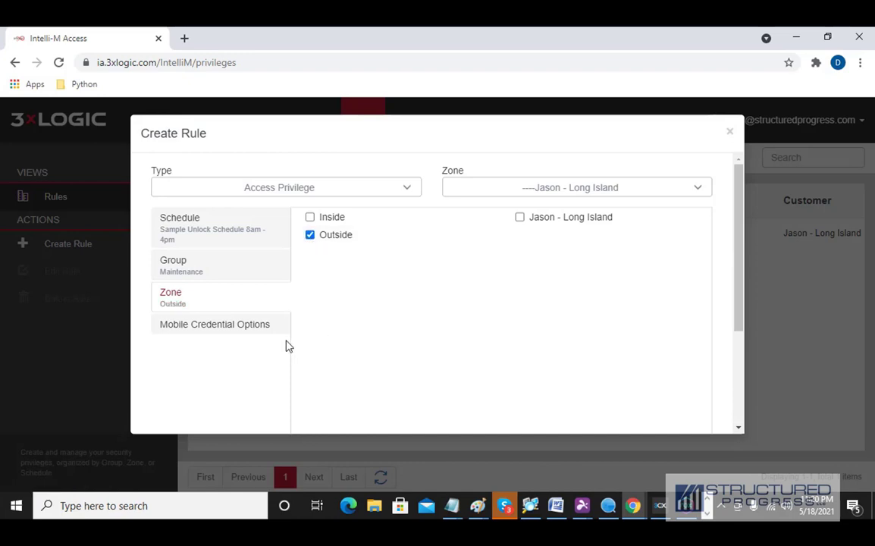
{"action": "left_click_drag", "start_coordinate": [733, 312], "coordinate": [738, 409]}
{"action": "left_click", "coordinate": [620, 404]}
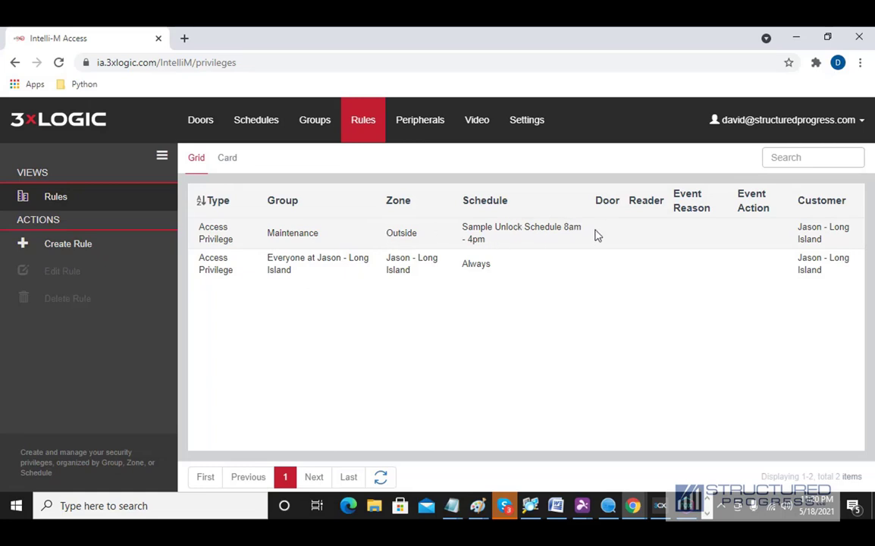
{"action": "triple_click", "coordinate": [474, 239]}
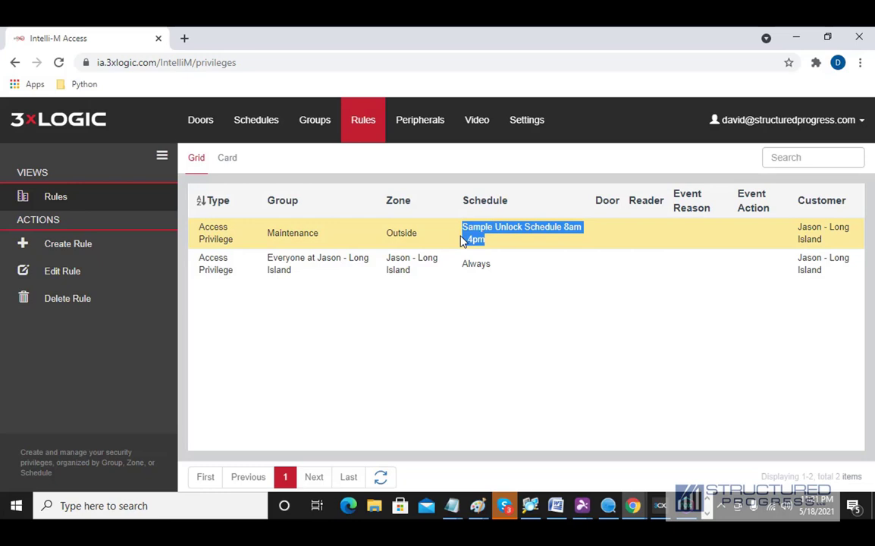
{"action": "left_click", "coordinate": [484, 242]}
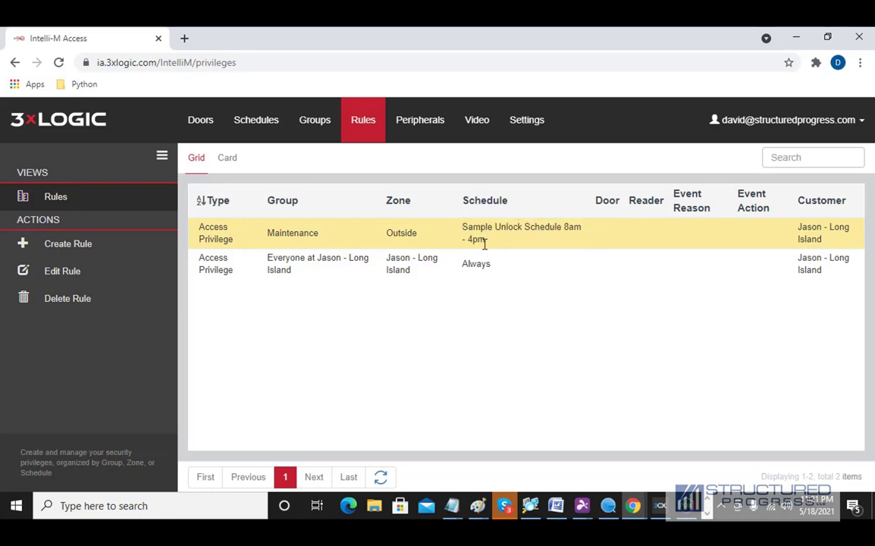
{"action": "left_click_drag", "start_coordinate": [485, 243], "coordinate": [464, 231]}
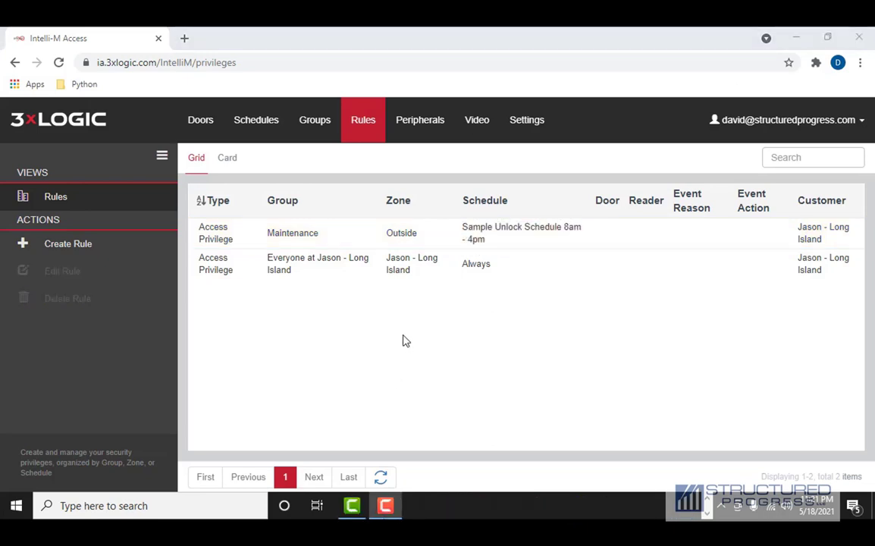
{"action": "left_click", "coordinate": [748, 132]}
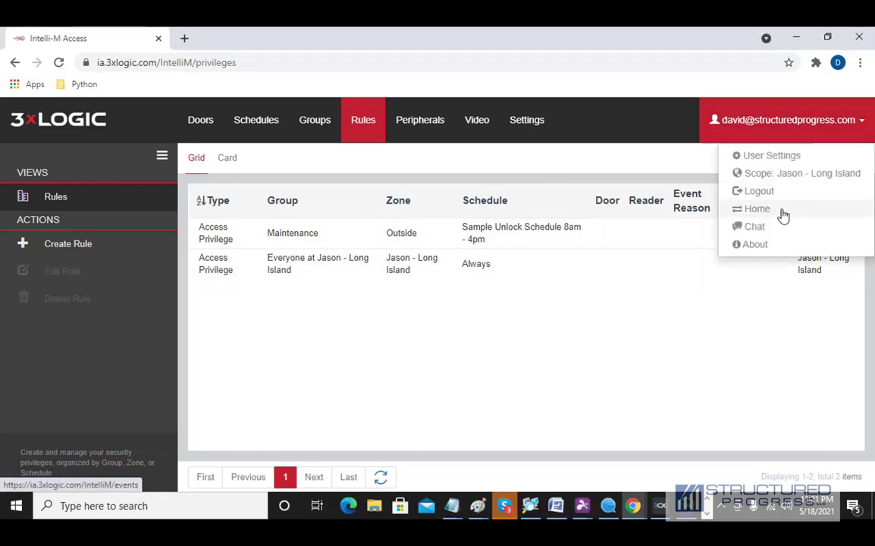
{"action": "left_click", "coordinate": [246, 133]}
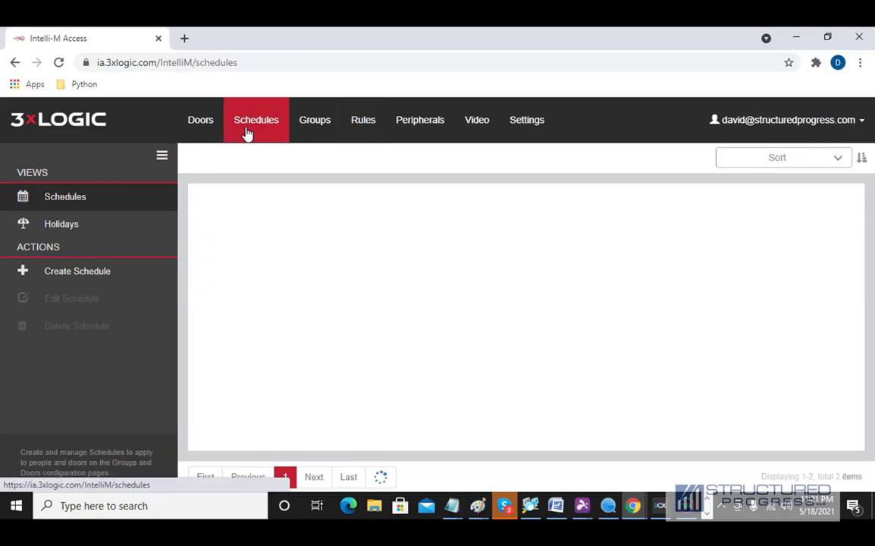
{"action": "scroll", "coordinate": [288, 358], "scroll_direction": "down", "scroll_amount": 5}
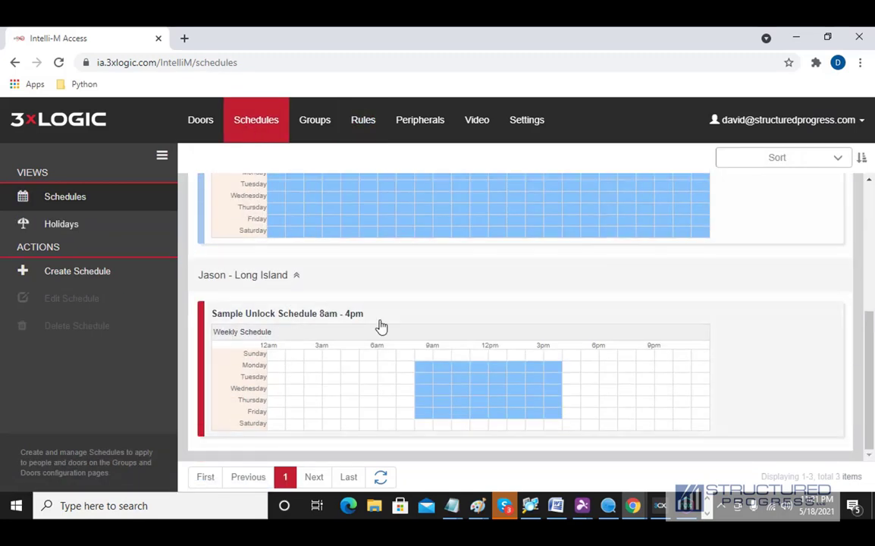
{"action": "left_click", "coordinate": [306, 321]}
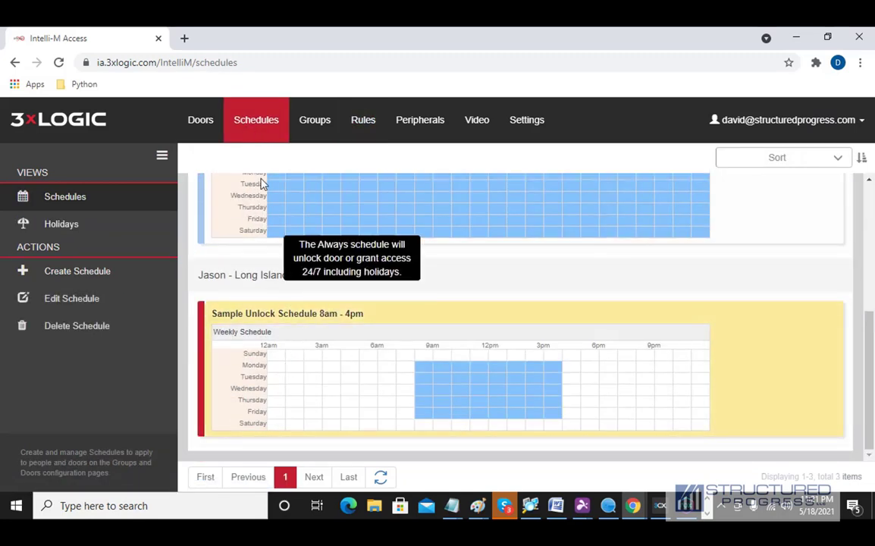
{"action": "left_click", "coordinate": [287, 306]}
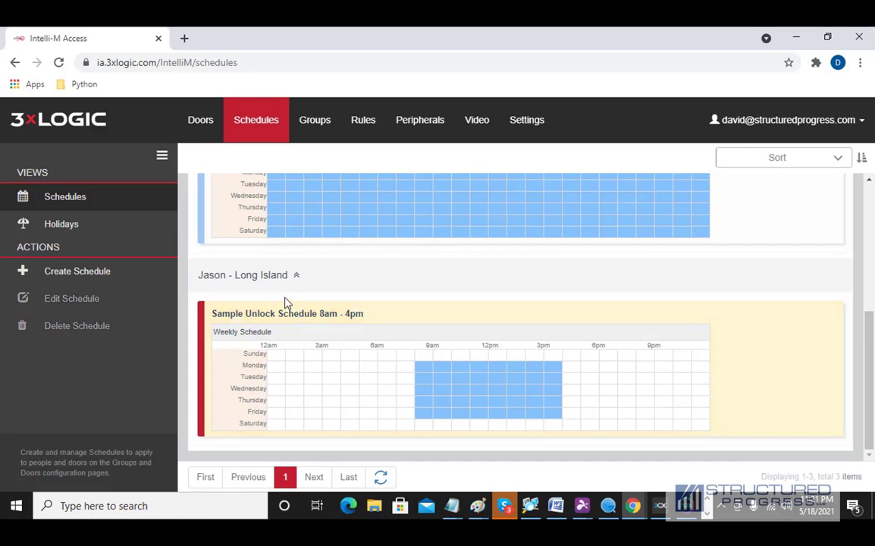
{"action": "left_click", "coordinate": [198, 121]}
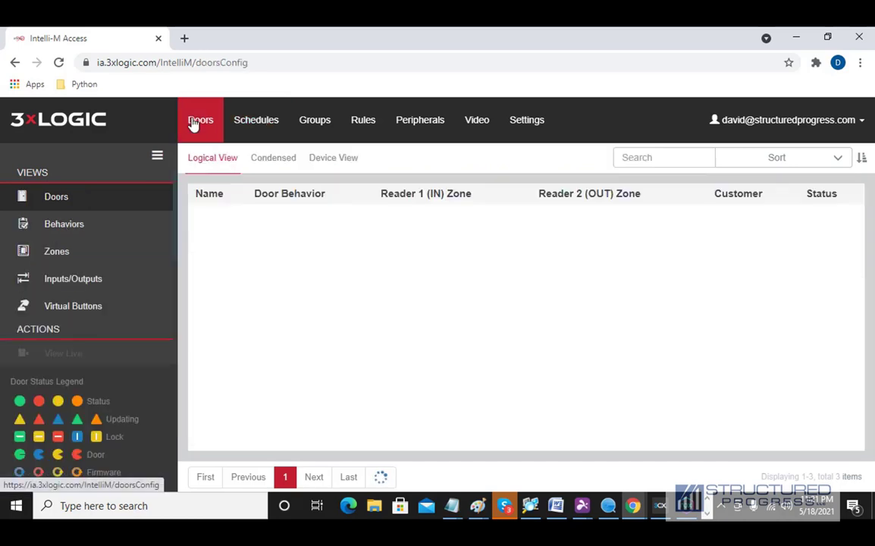
{"action": "left_click", "coordinate": [102, 225]}
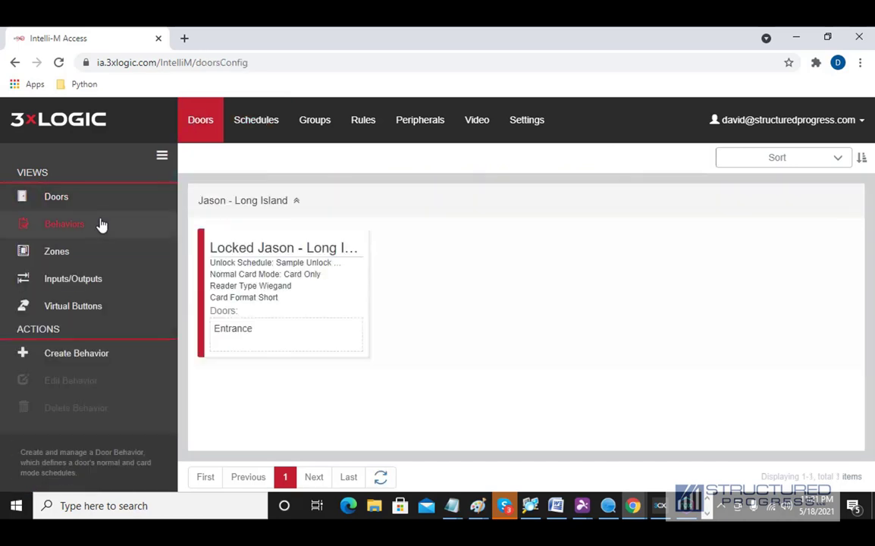
{"action": "double_click", "coordinate": [236, 276]}
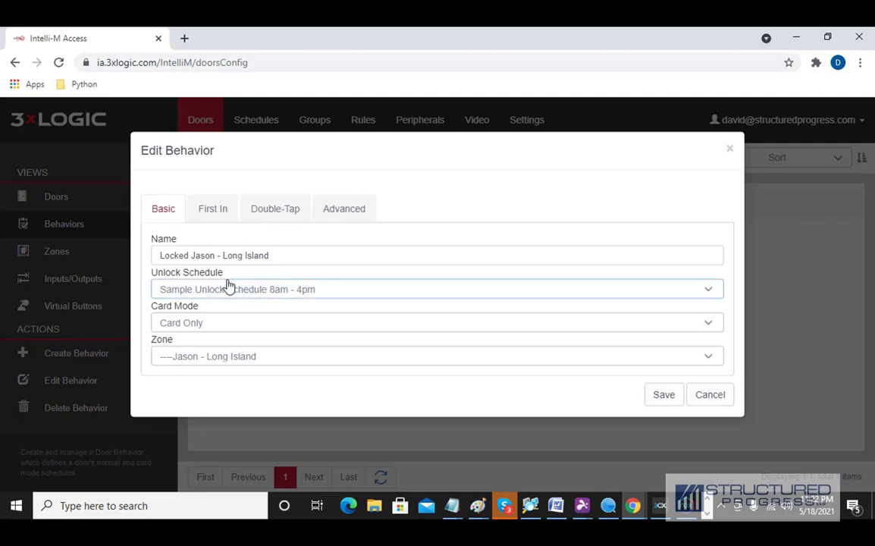
{"action": "left_click", "coordinate": [218, 210]}
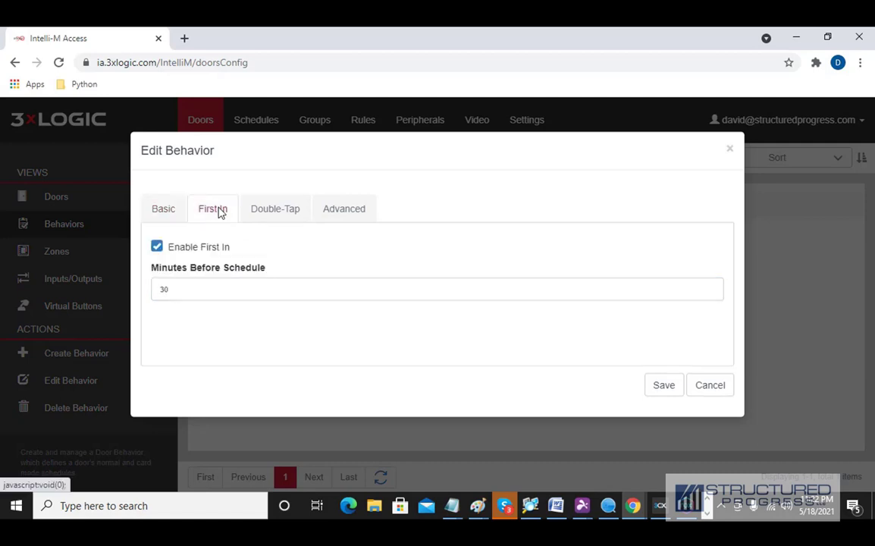
{"action": "left_click", "coordinate": [695, 386]}
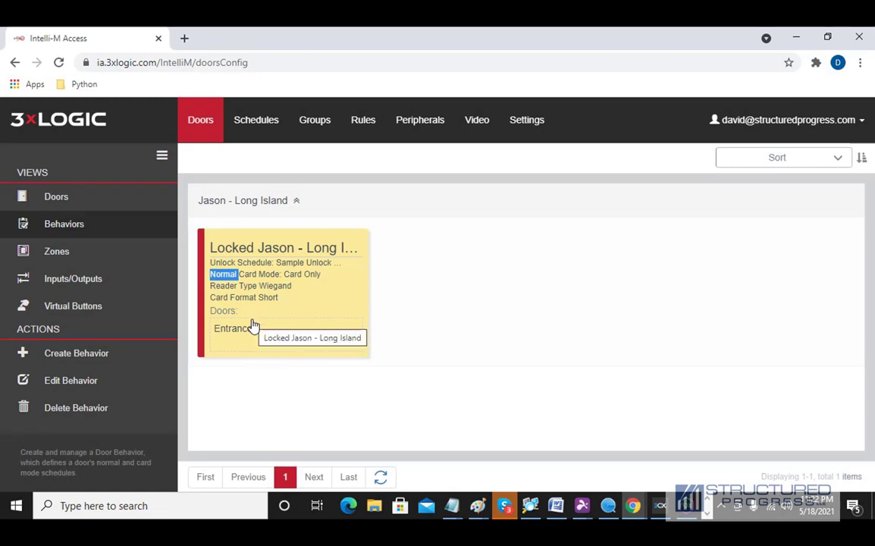
{"action": "left_click", "coordinate": [361, 130]}
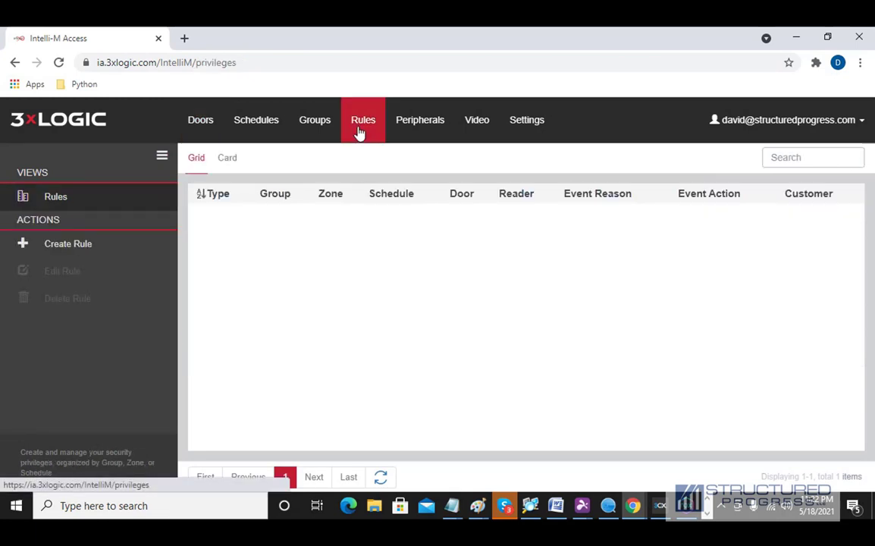
{"action": "left_click", "coordinate": [50, 202]}
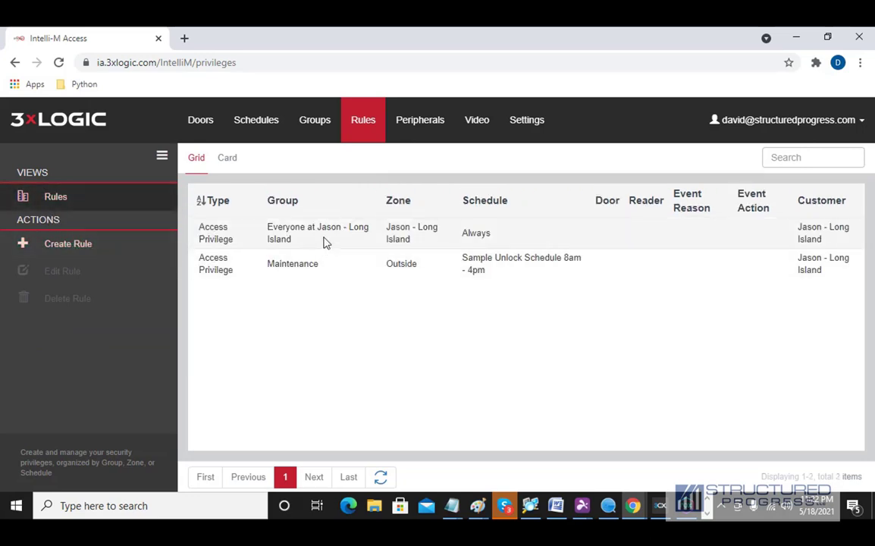